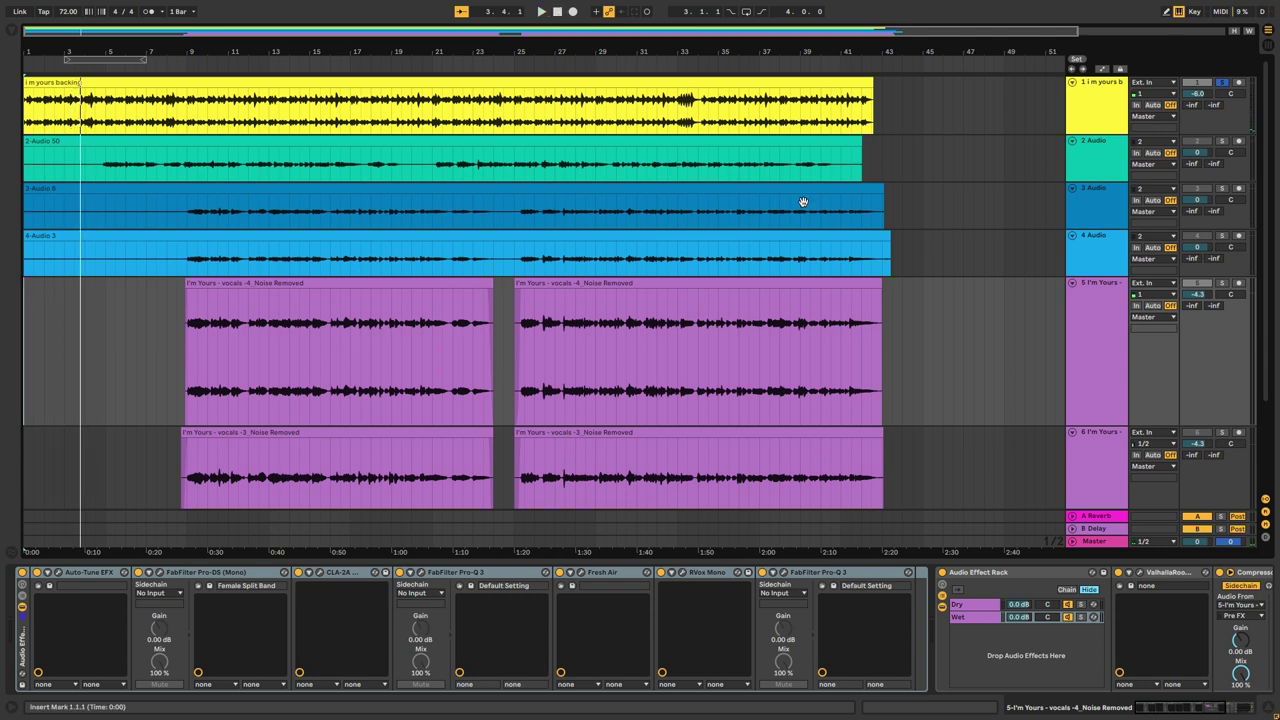
Open the backing track's FabFilter Pro-Q 3 and Pro-C 2 windows and arrange them so both can be viewed
left_click(1088, 103)
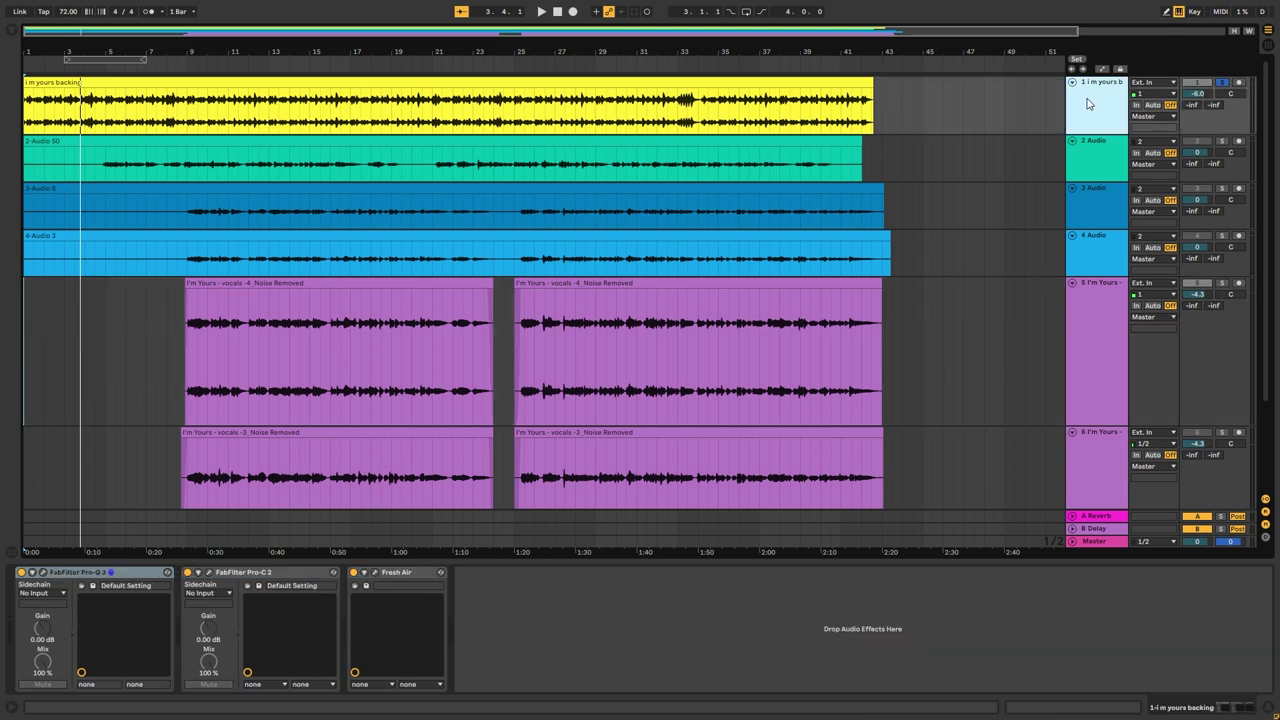
left_click(44, 574)
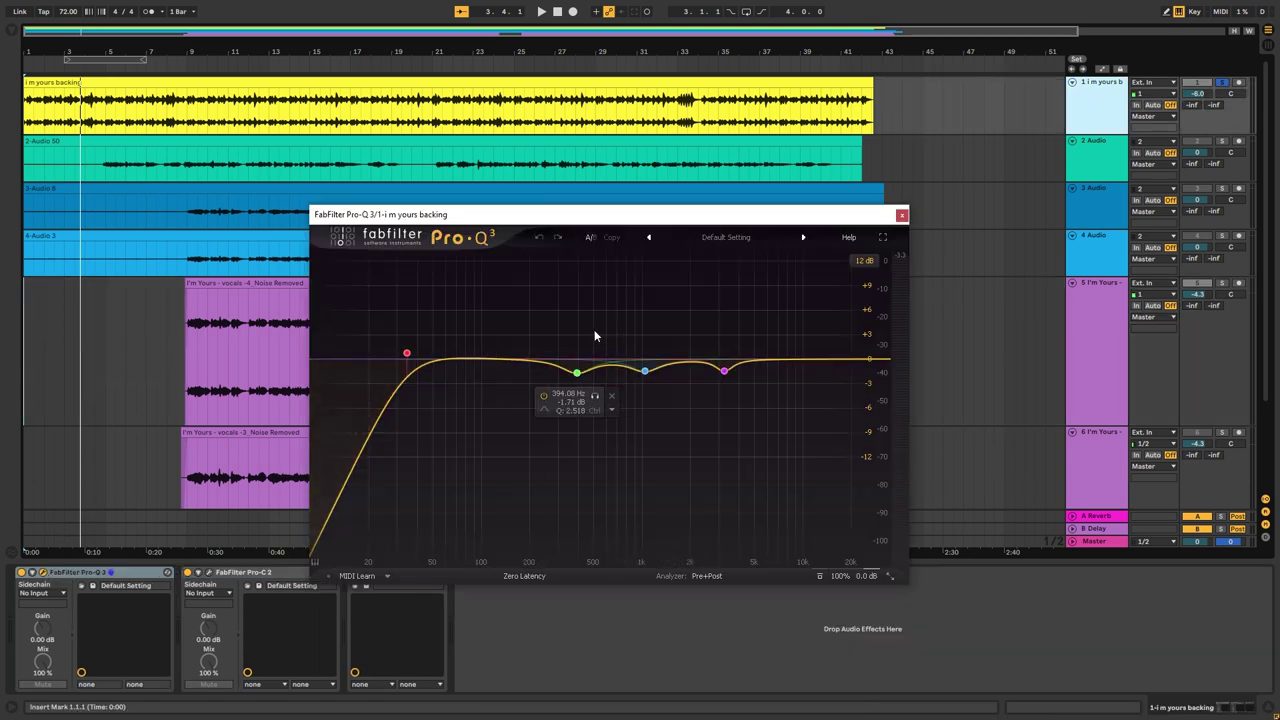
left_click(557, 367)
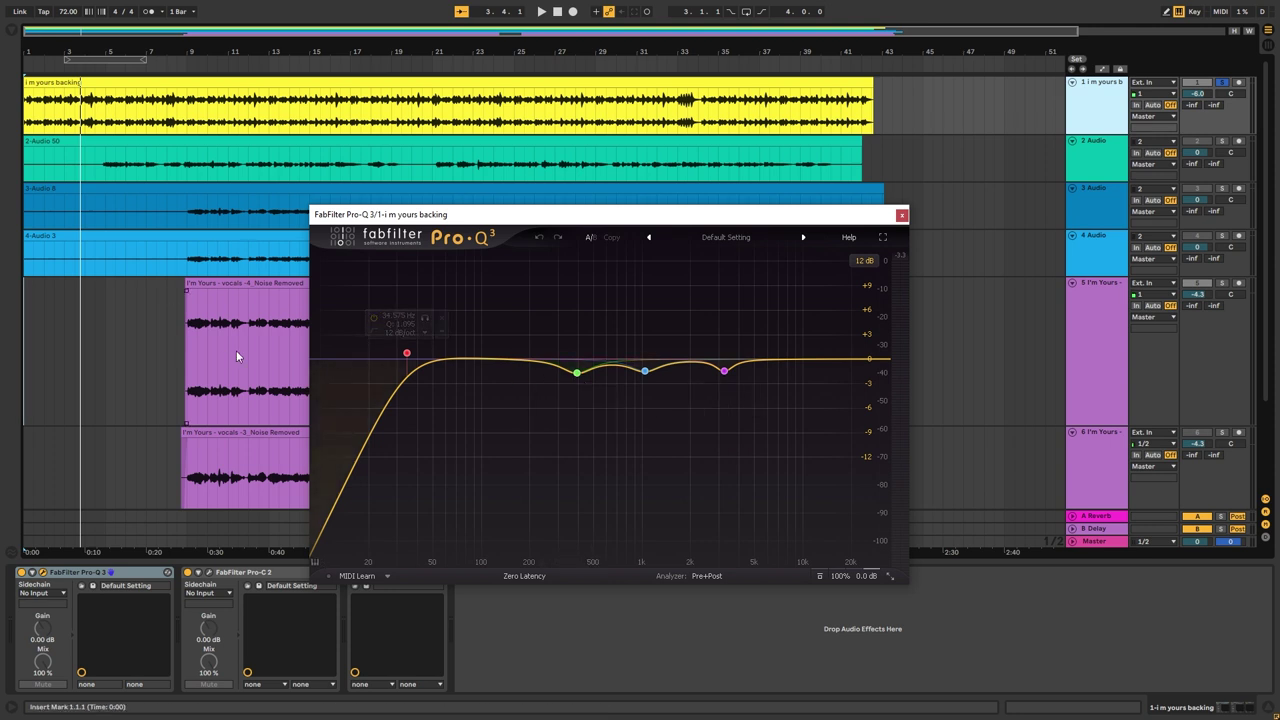
left_click(209, 572)
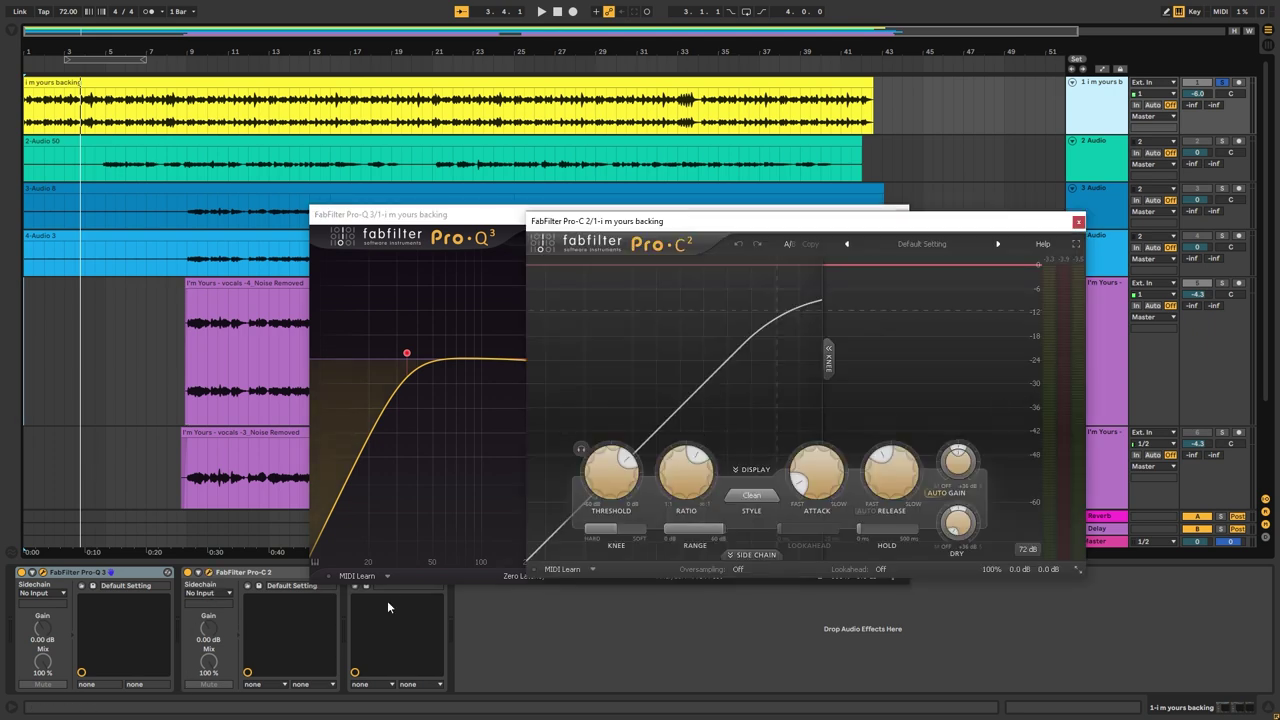
left_click_drag(416, 218, 191, 120)
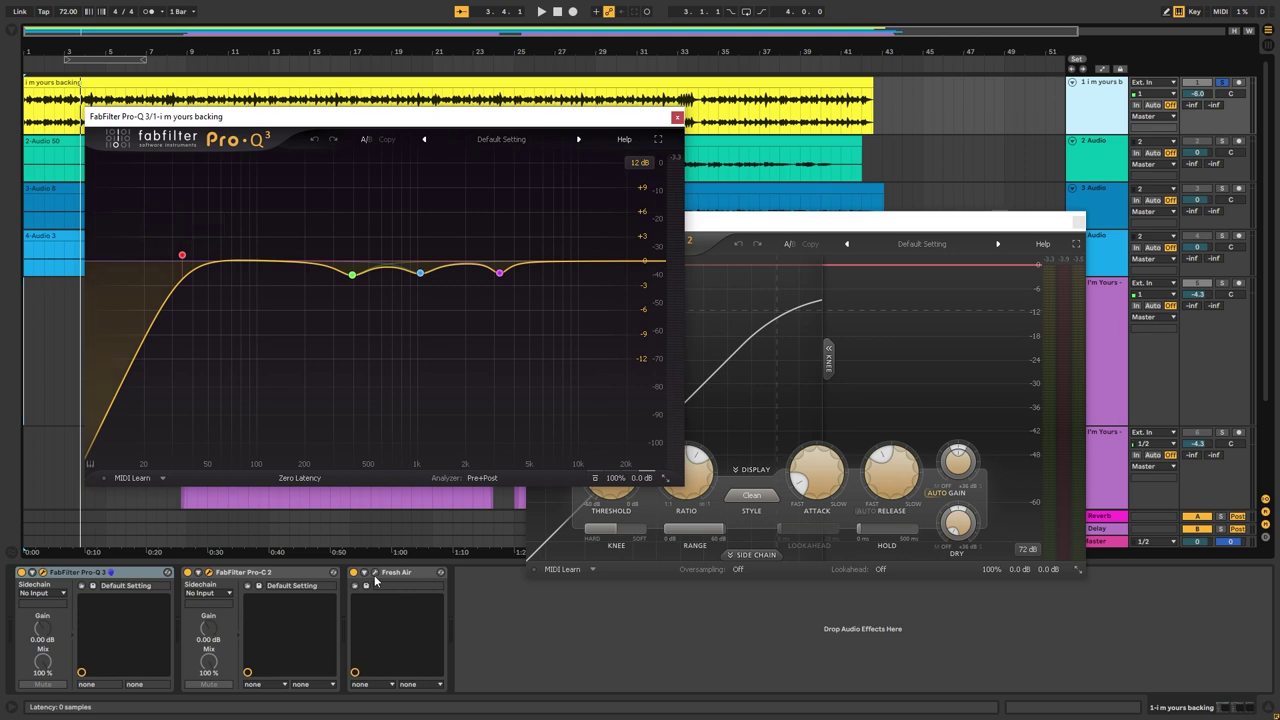
left_click_drag(515, 118, 1059, 289)
left_click_drag(926, 226, 763, 141)
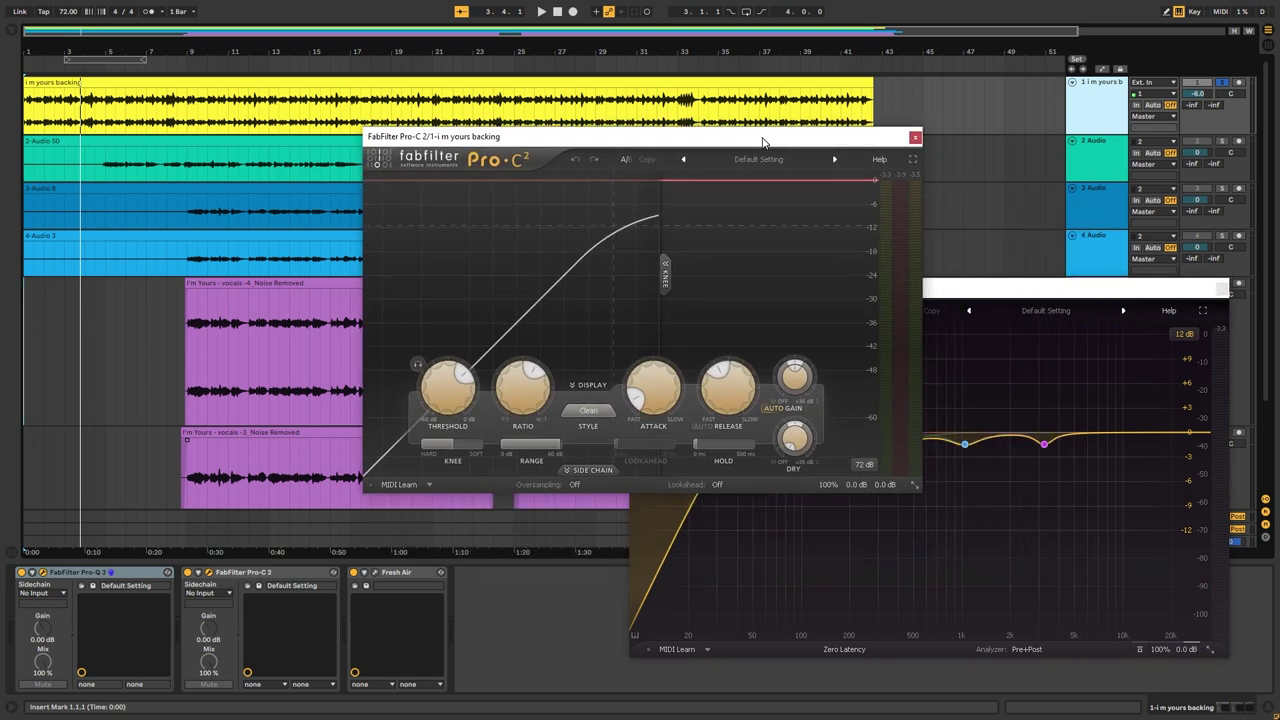
Play the backing track while toggling the Fresh Air device off and on, stop playback, and leave the device enabled
left_click(541, 11)
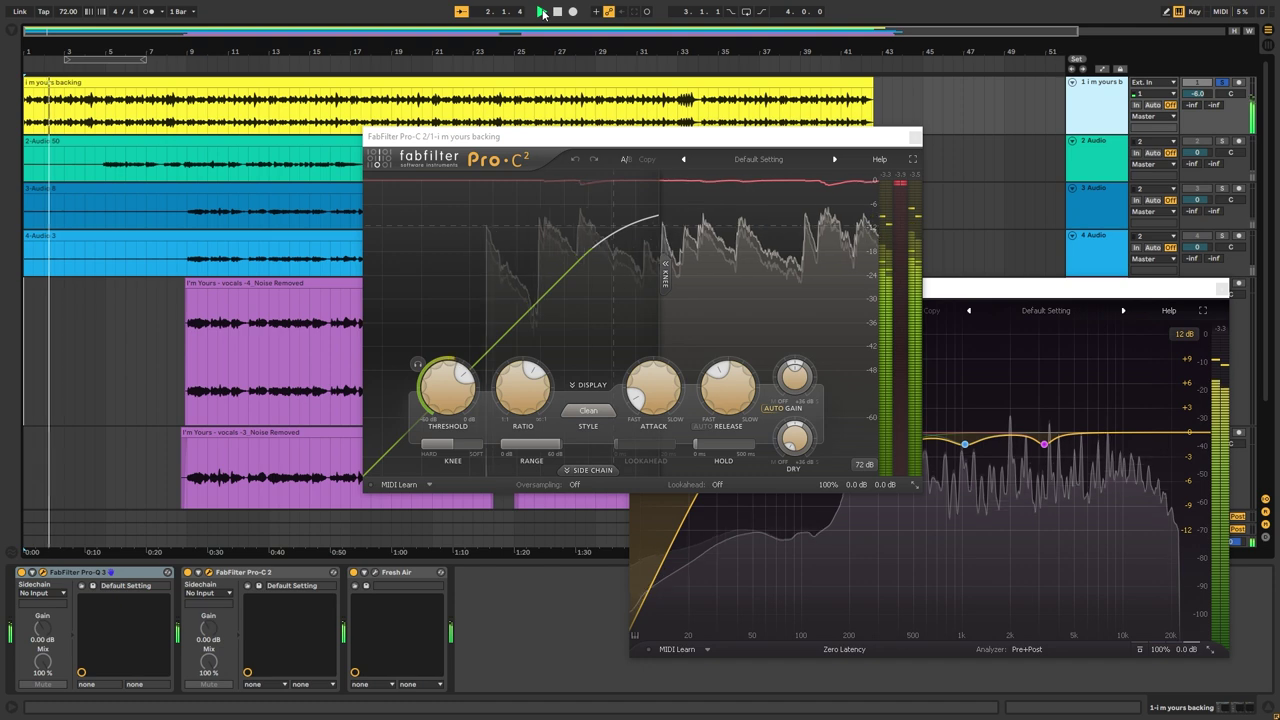
left_click(899, 178)
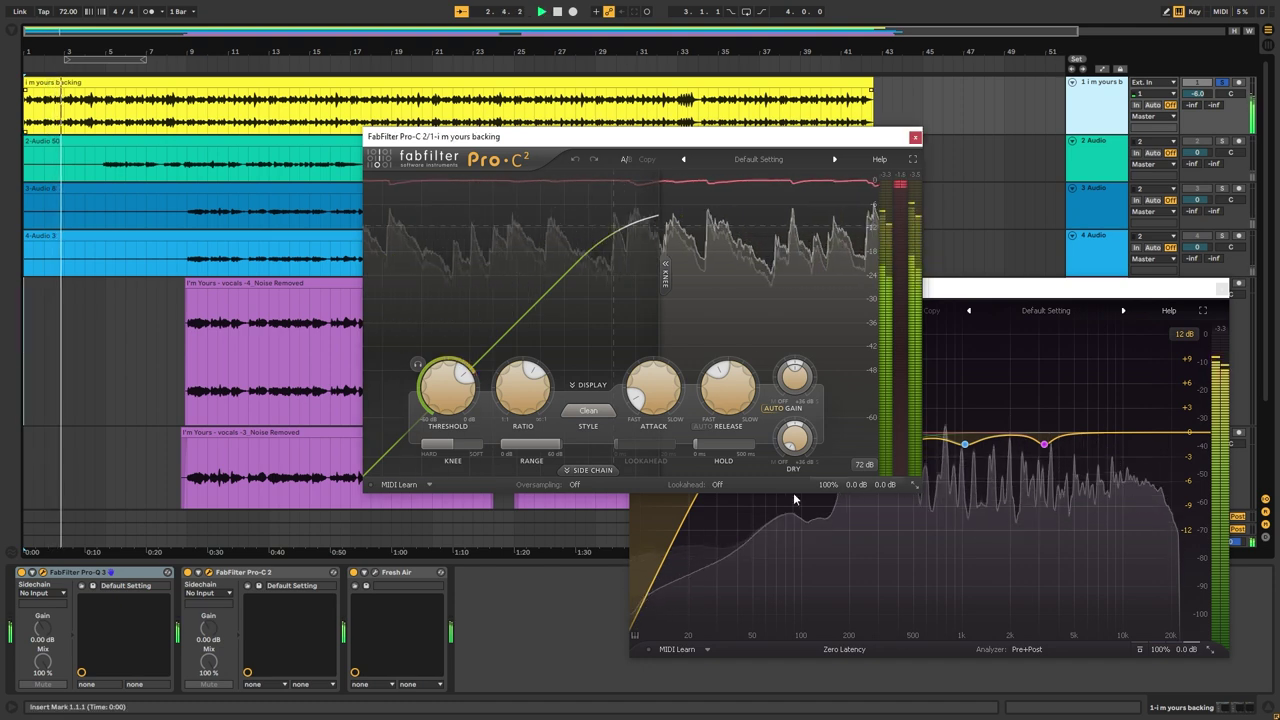
left_click(354, 576)
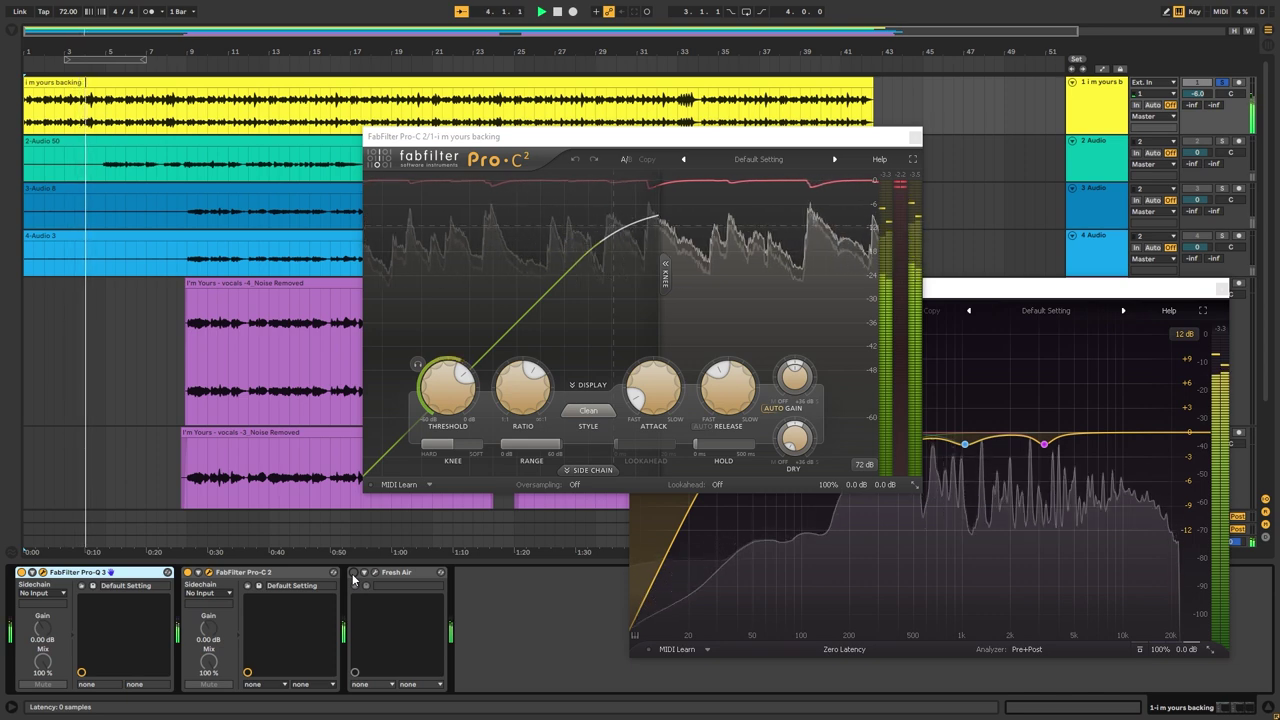
left_click(353, 576)
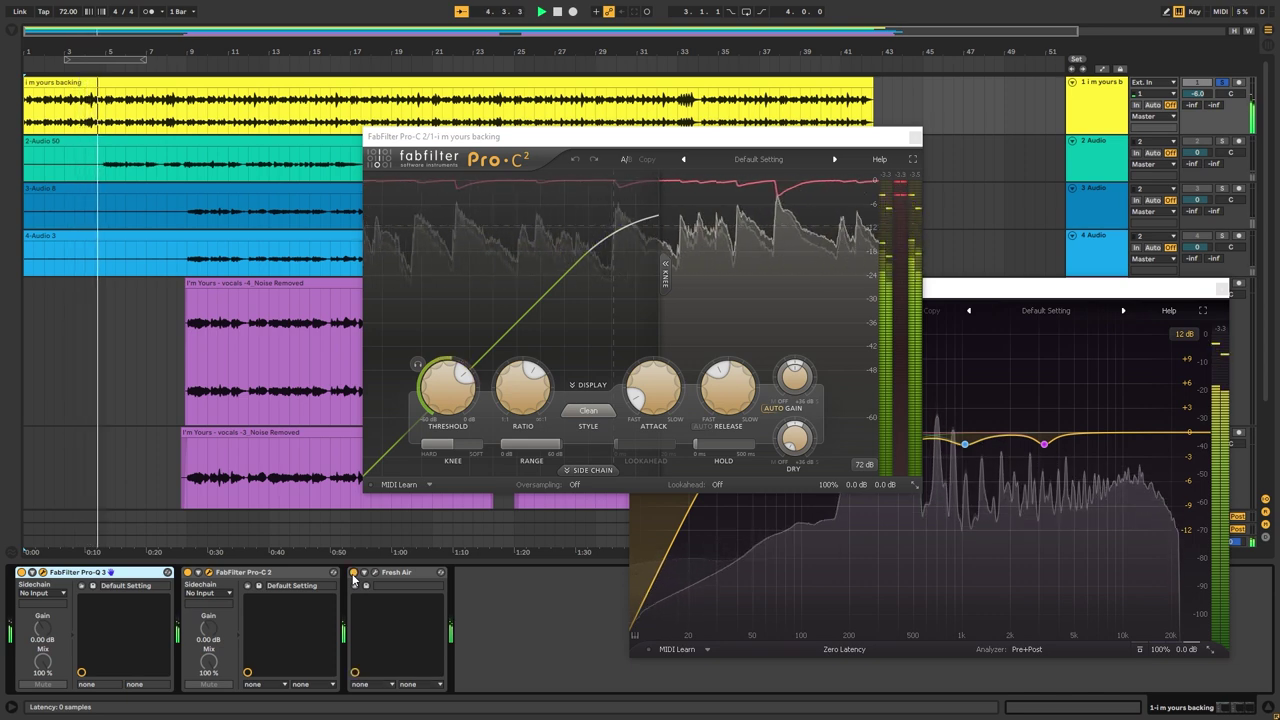
left_click(353, 576)
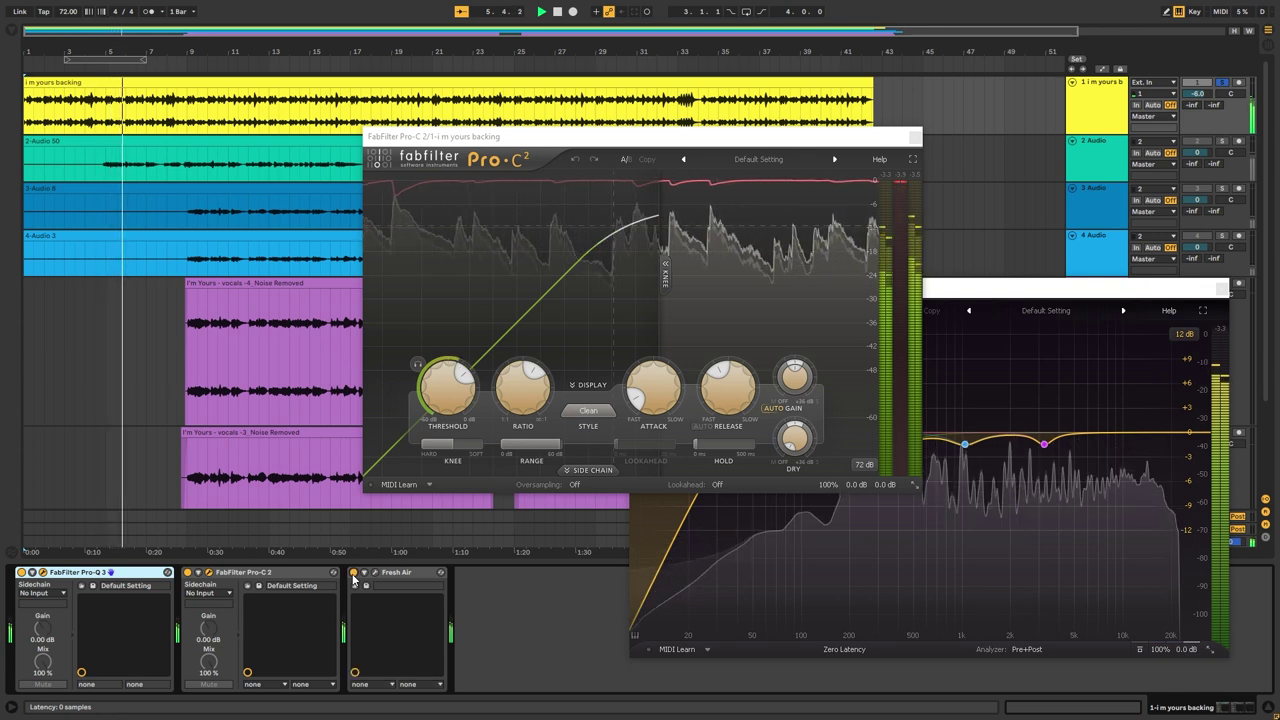
left_click(353, 576)
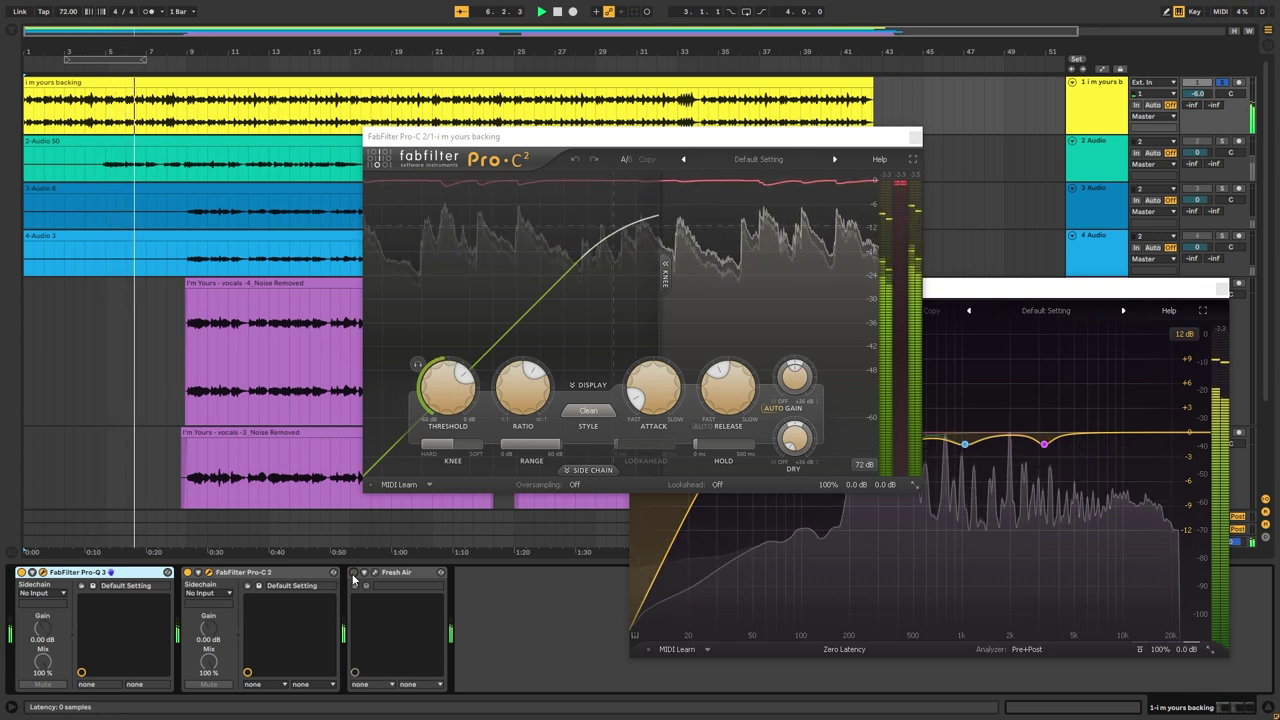
left_click(353, 573)
key("space")
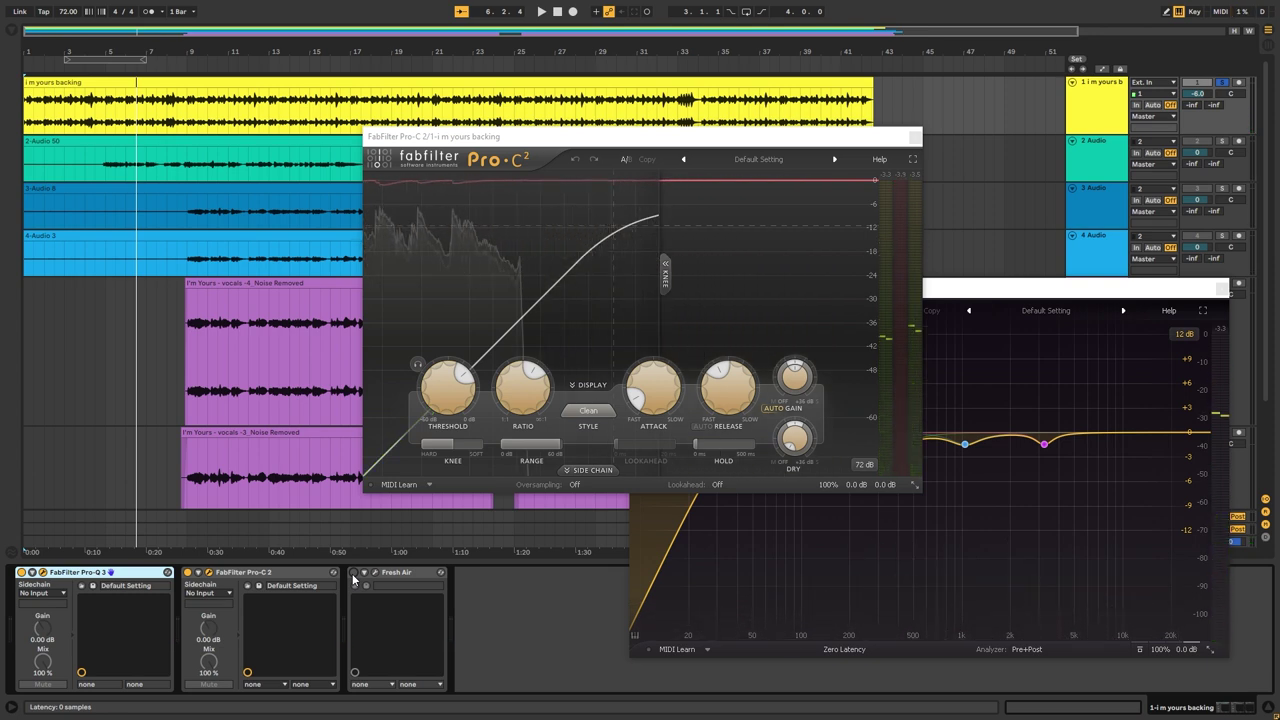
left_click(353, 573)
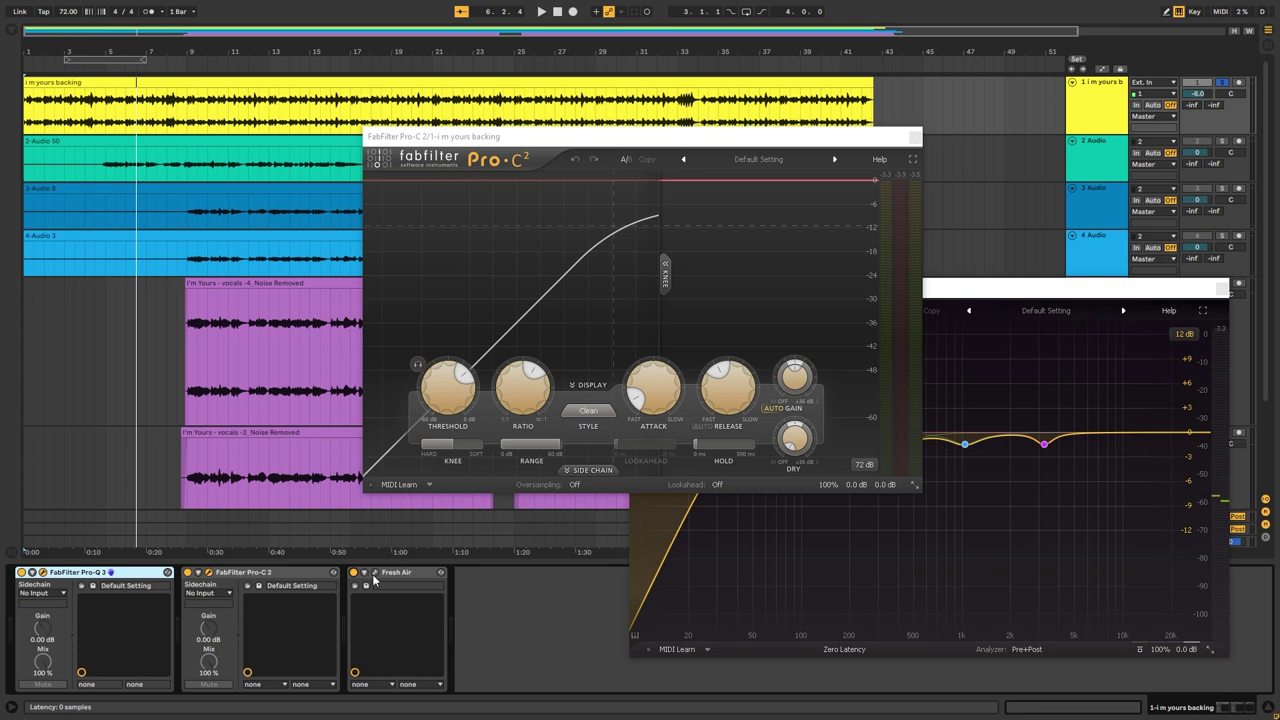
Open Fresh Air on the backing track and compare playback with its processing bypassed and active, ending with it active and playback stopped
left_click(375, 575)
left_click_drag(734, 248, 530, 228)
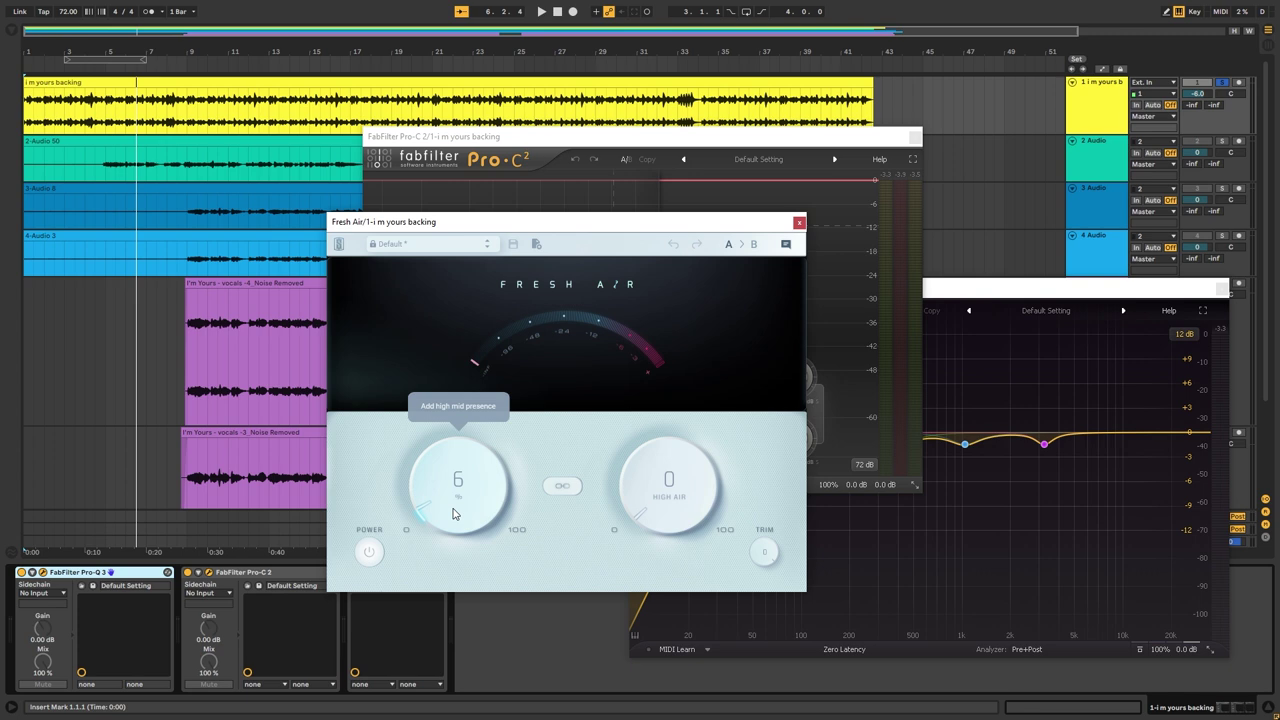
left_click(541, 11)
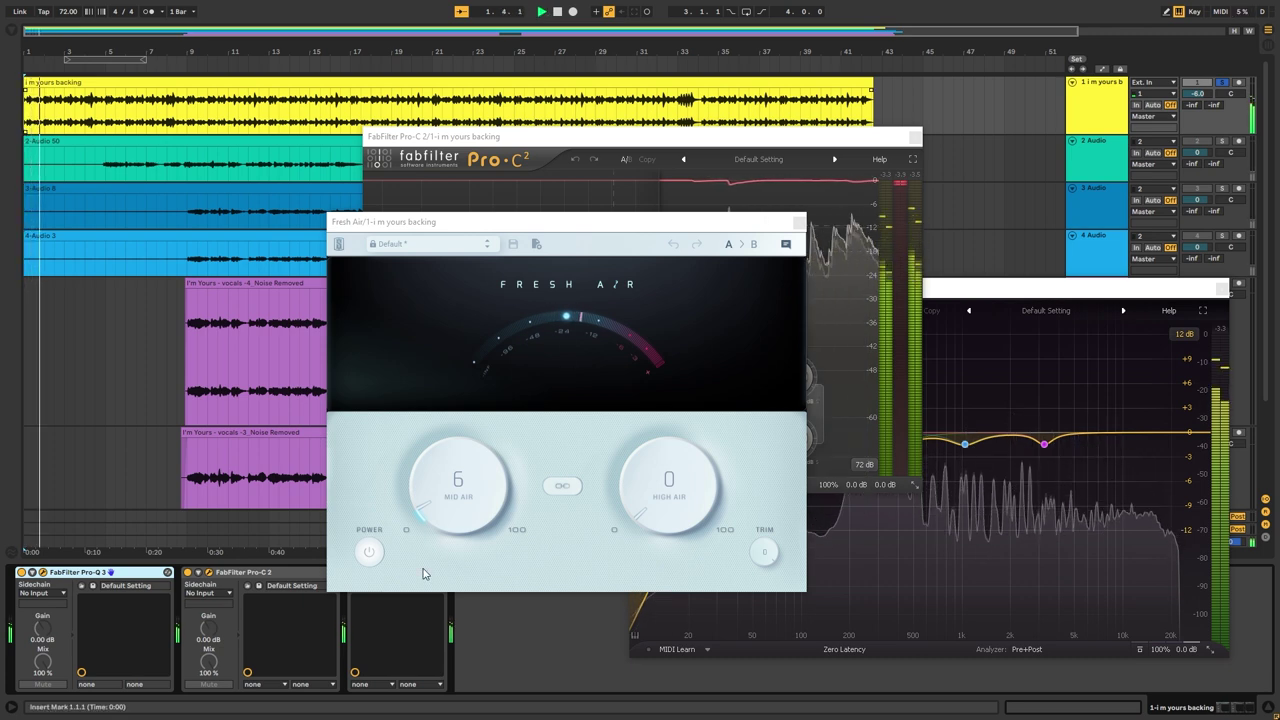
left_click(369, 552)
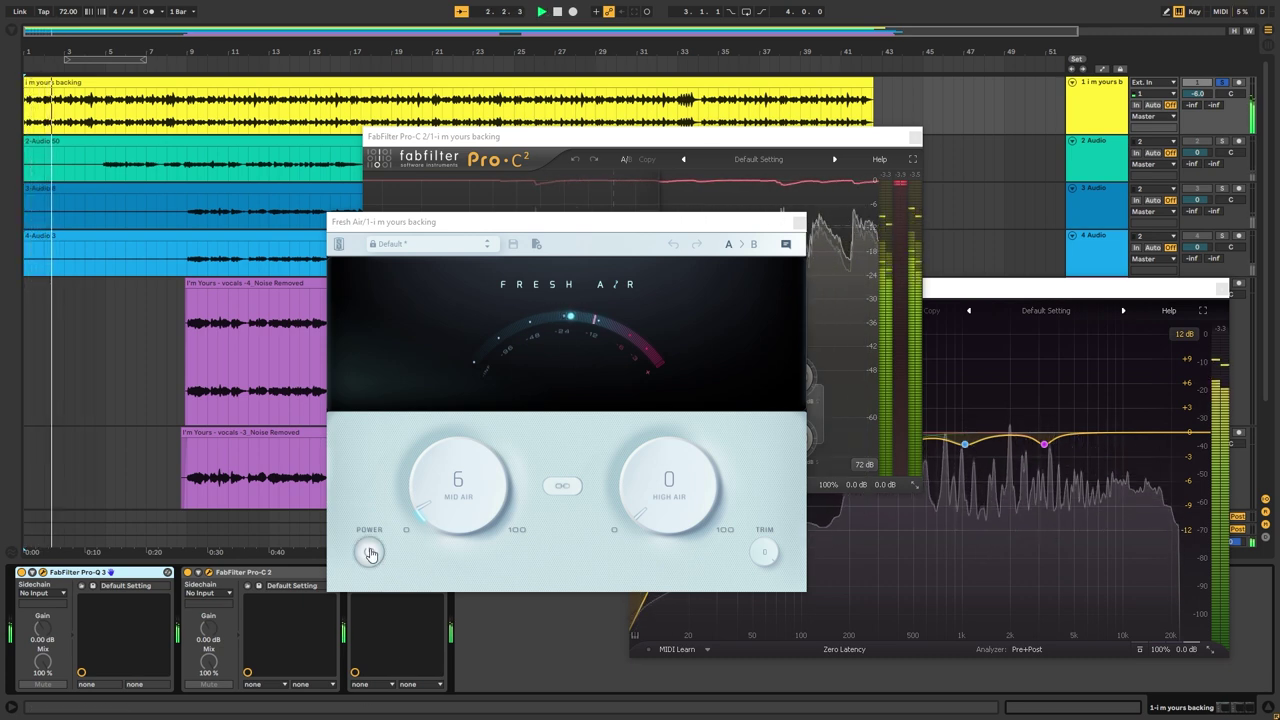
left_click(369, 552)
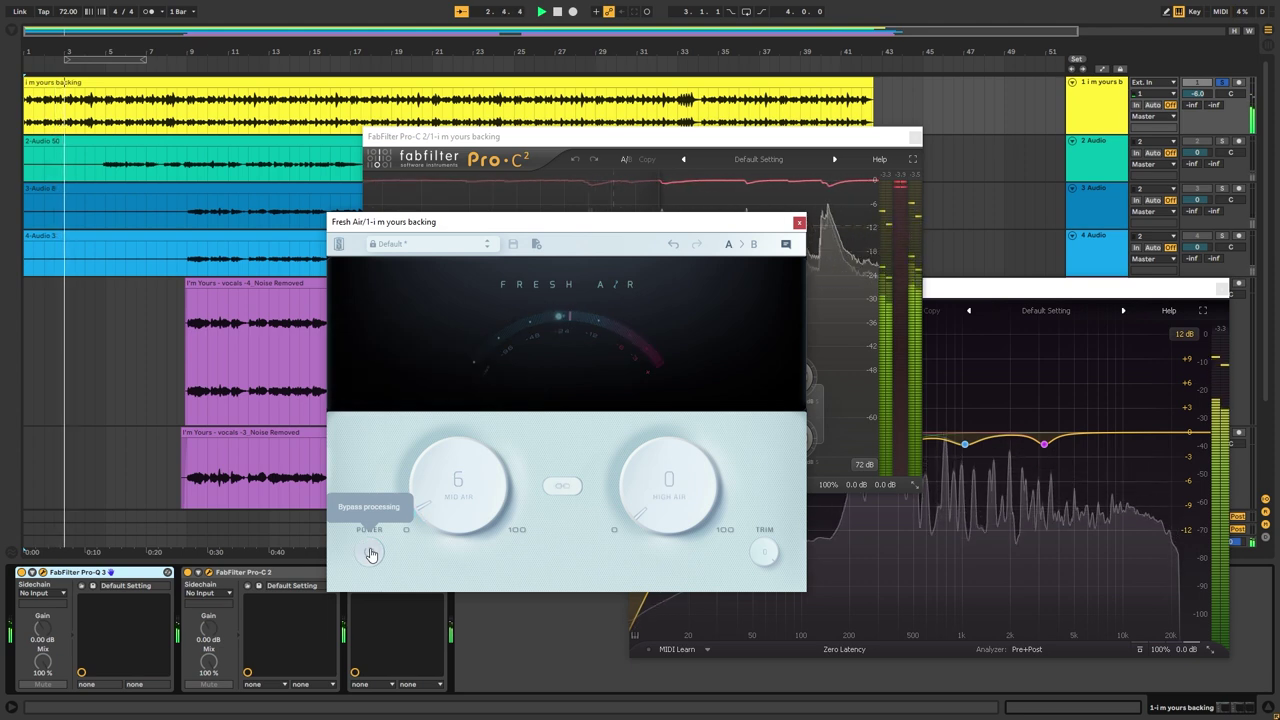
left_click(369, 552)
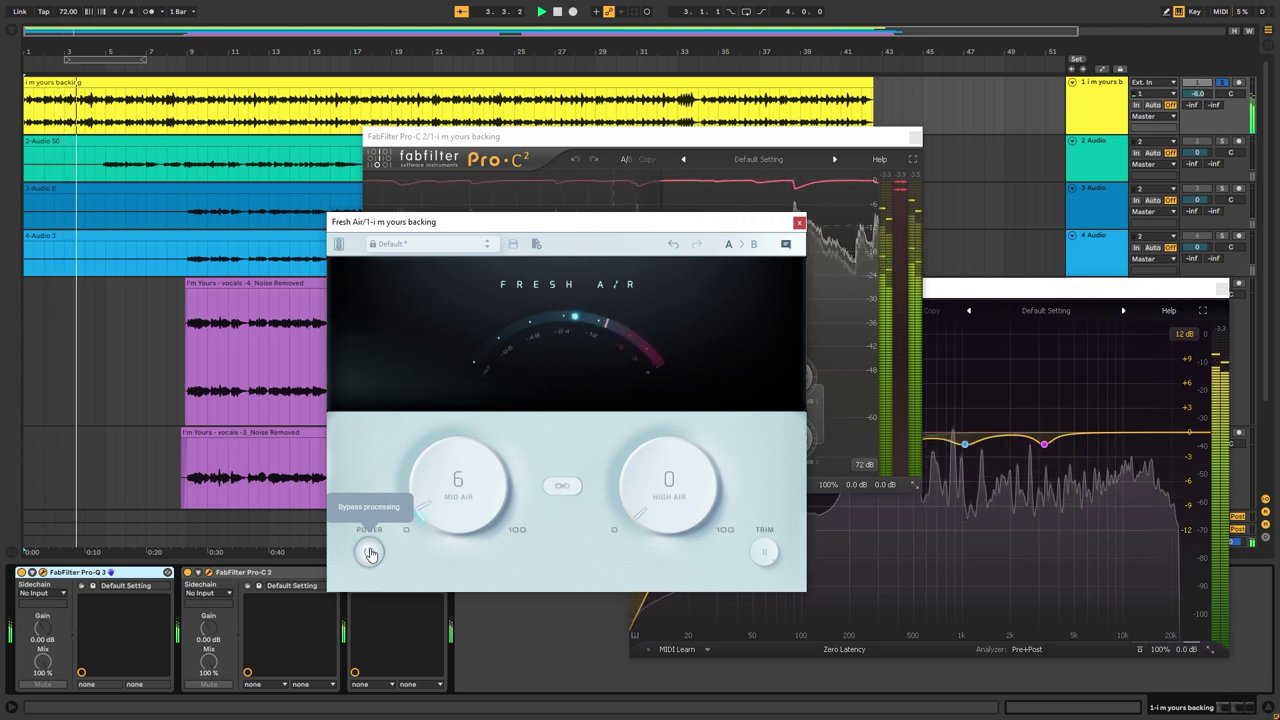
left_click(369, 552)
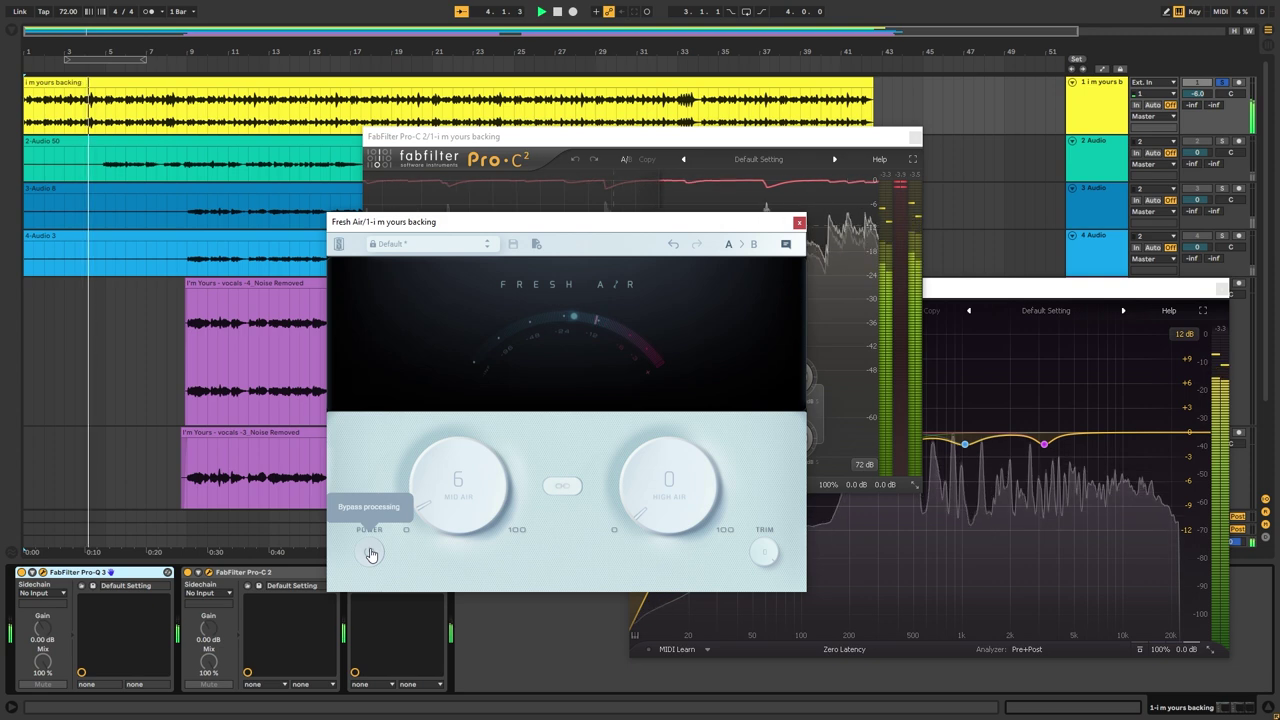
left_click(369, 552)
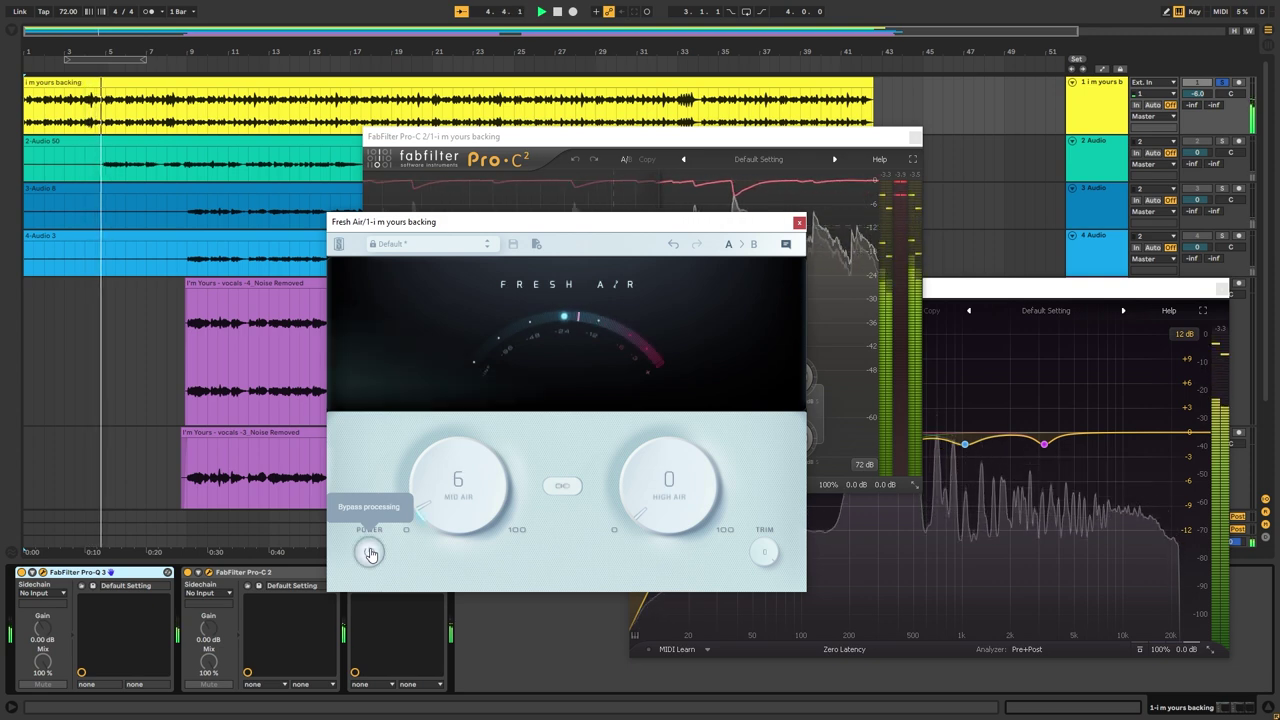
left_click(369, 552)
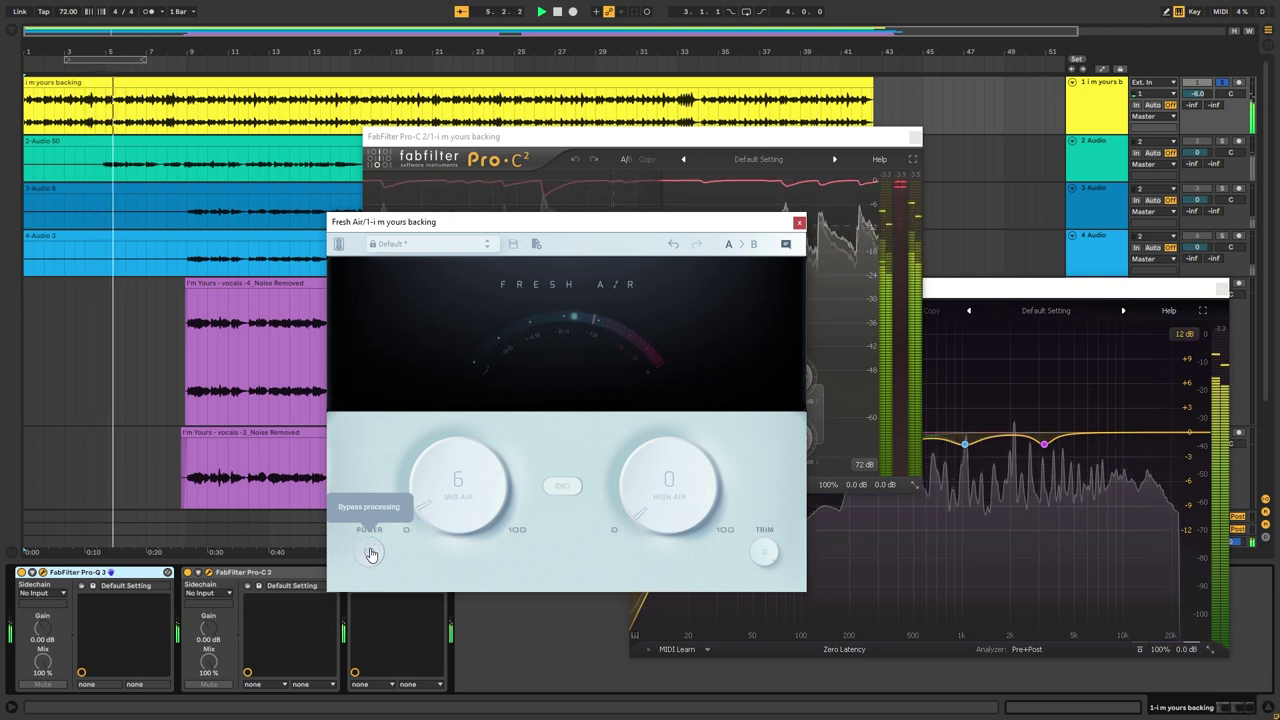
left_click(369, 552)
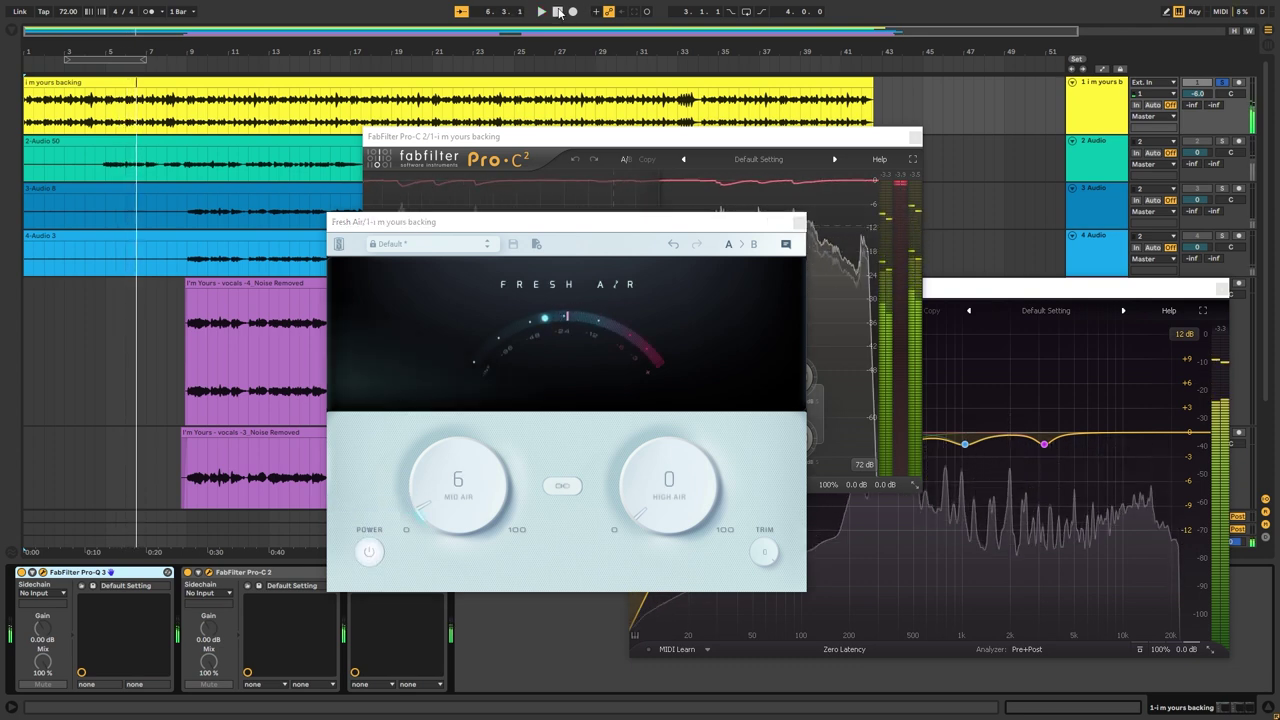
left_click(559, 11)
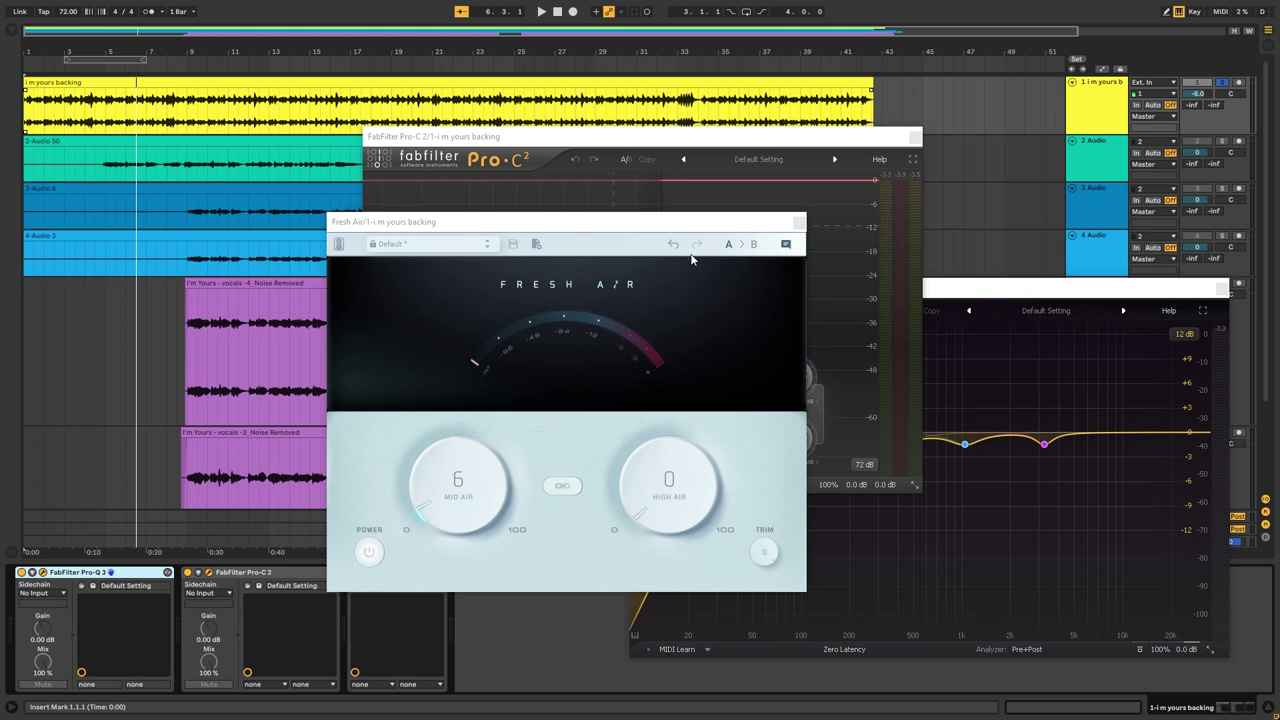
Close the Fresh Air, Pro-C 2 and Pro-Q 3 plugin windows
left_click(794, 222)
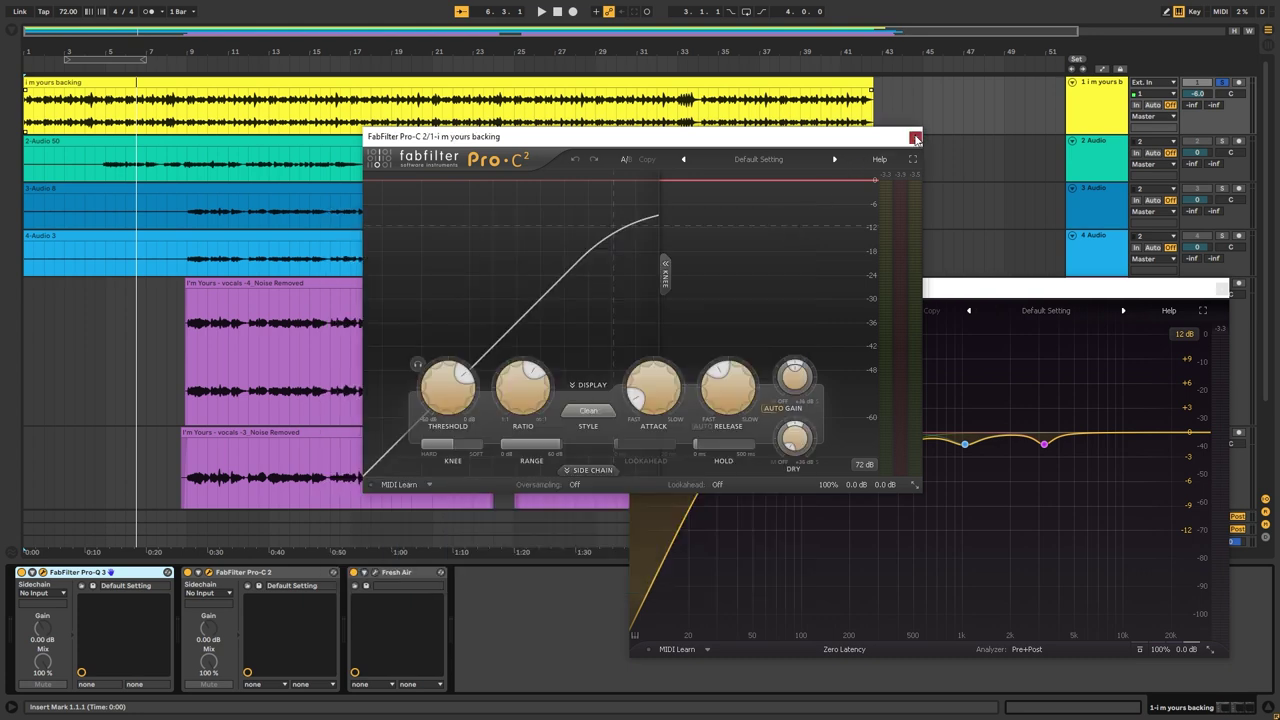
left_click(914, 136)
left_click(1221, 288)
Solo vocal track 5 and listen to it from just before its first clip
scroll(378, 325, "down", 2)
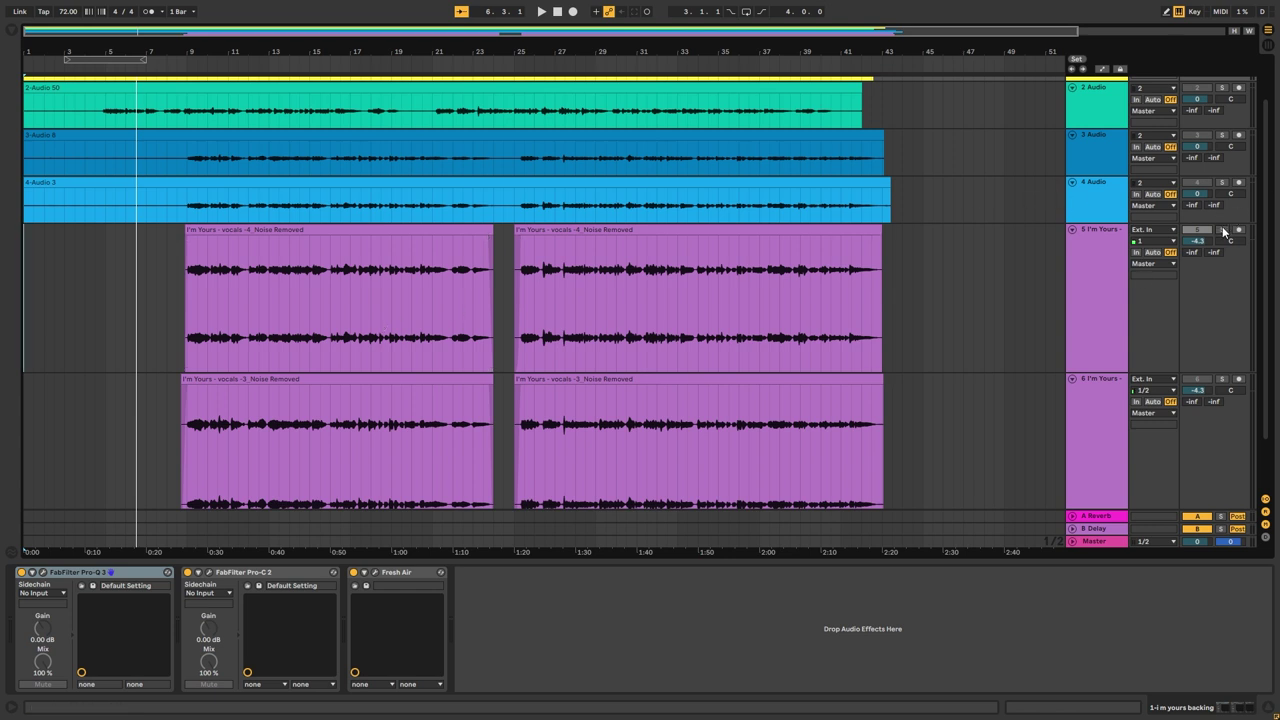
left_click(174, 68)
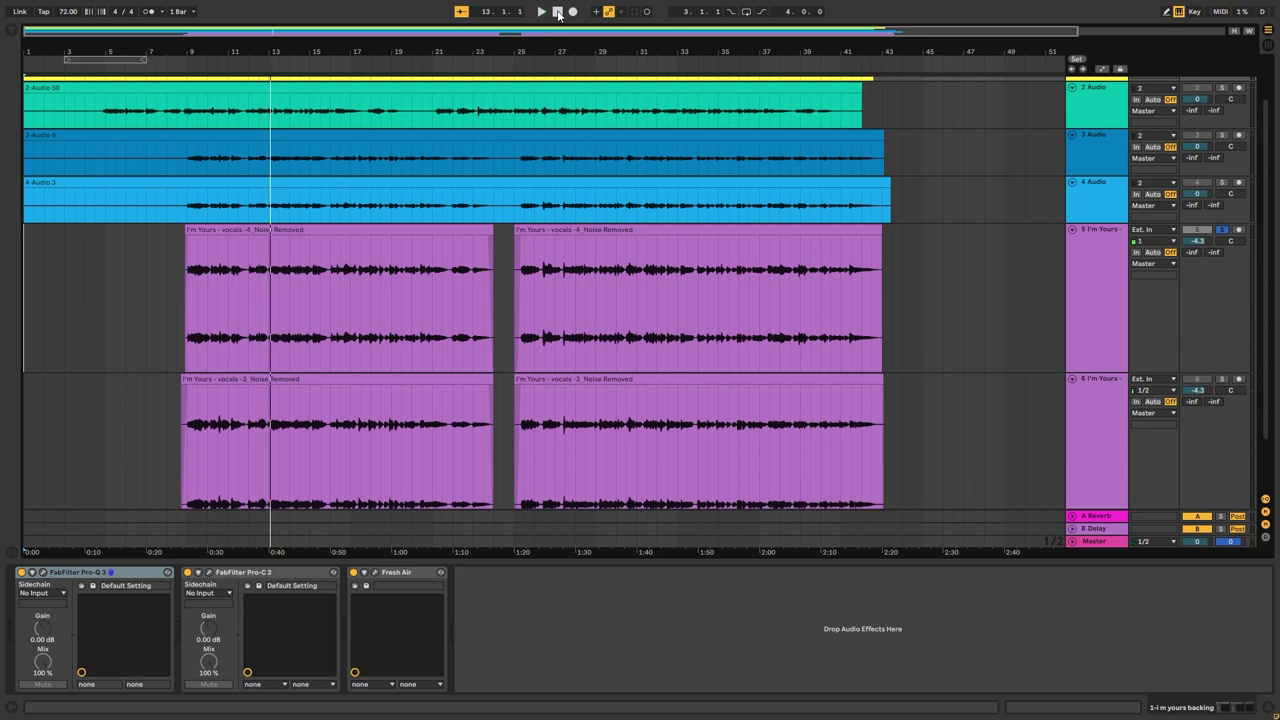
Collapse the Audio Effect Racks on vocal track 5 and switch both of them off
left_click(1083, 282)
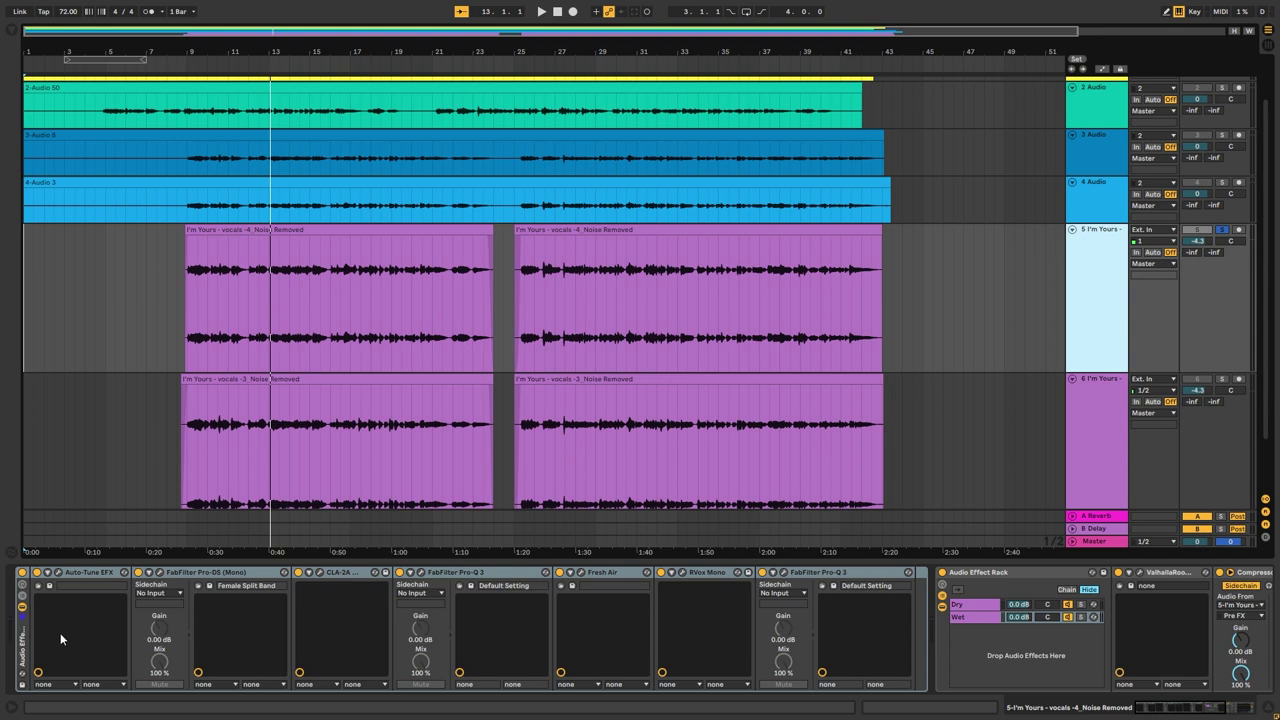
scroll(100, 650, "right", 10)
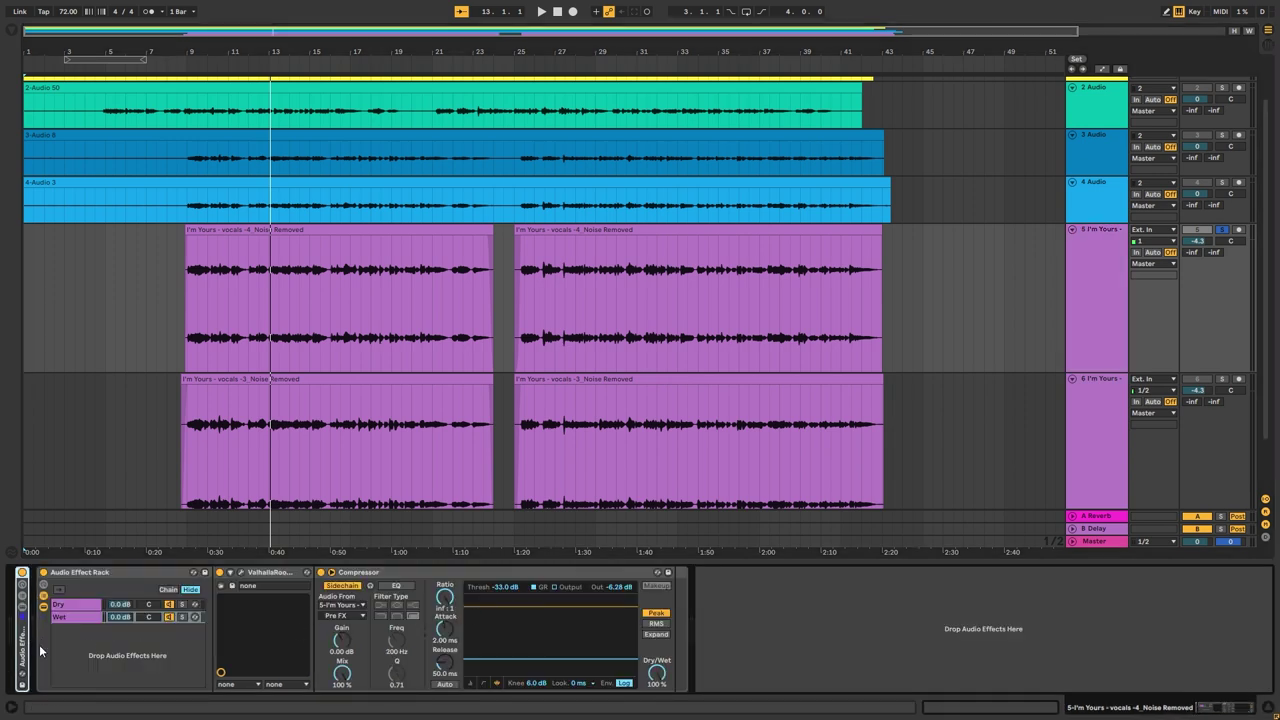
double_click(108, 576)
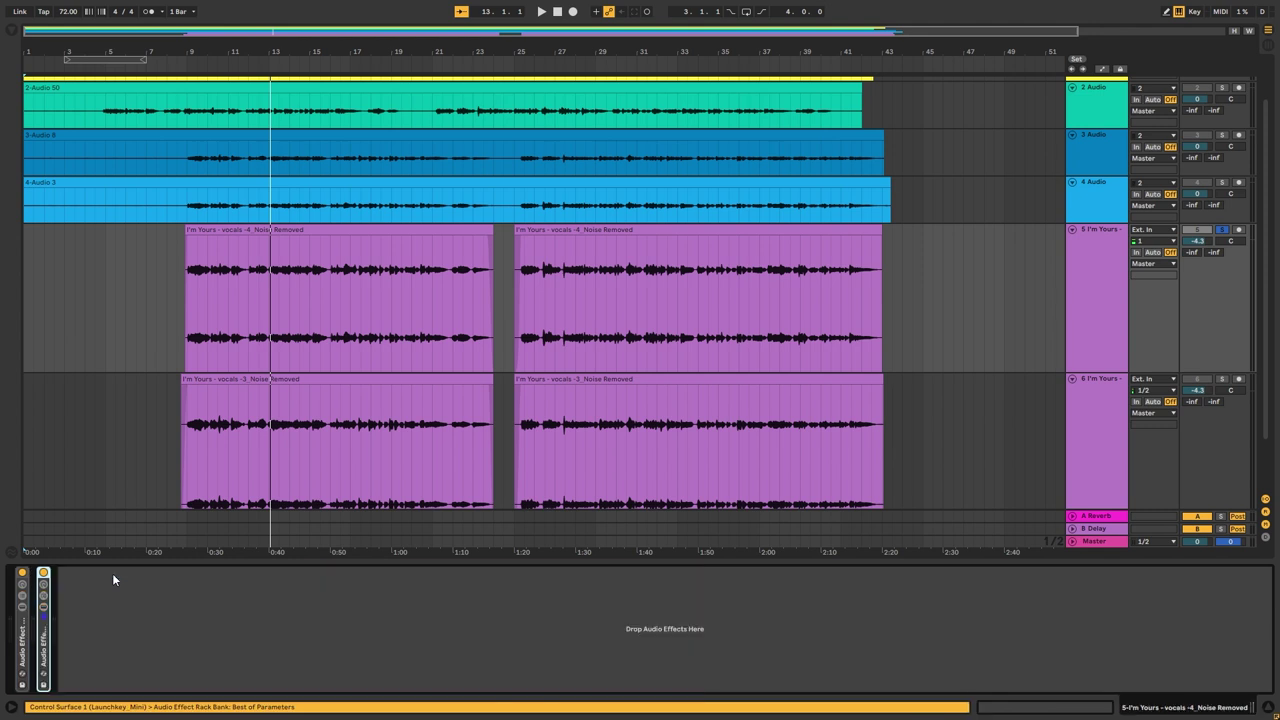
left_click(45, 574)
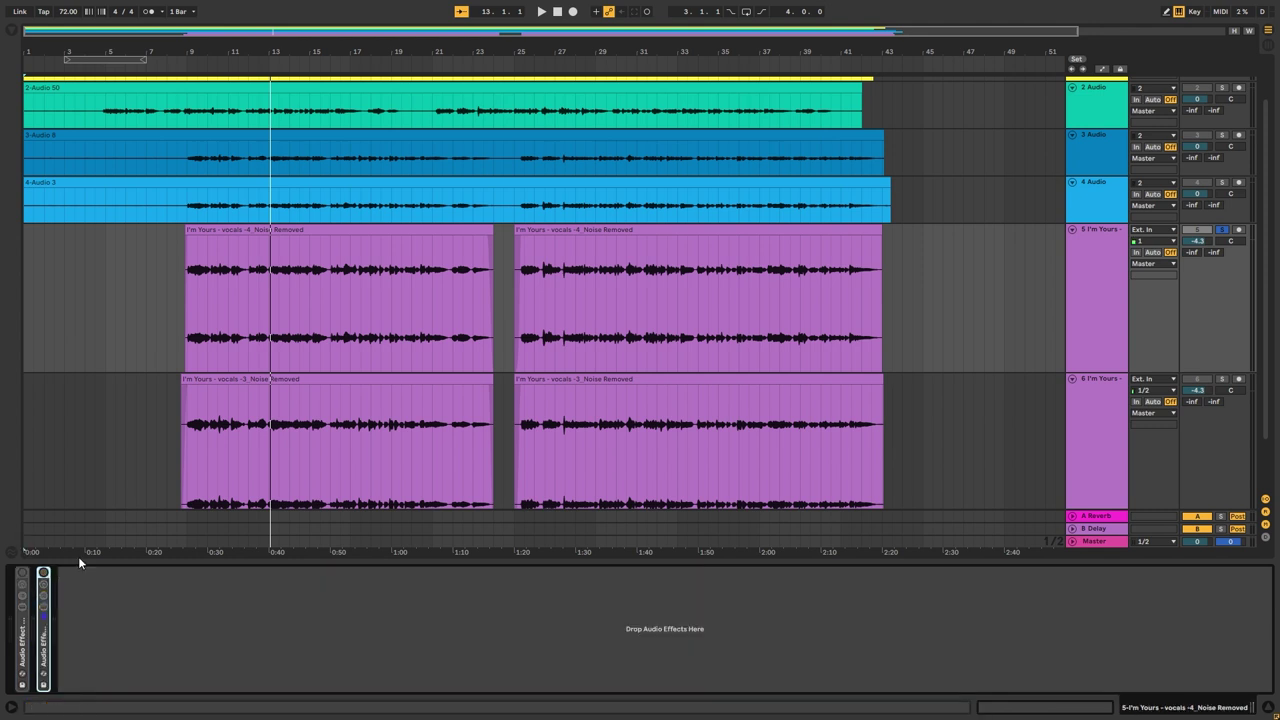
Play vocal track 5 from just before its first clip and compare it with the first Audio Effect Rack on and off
left_click(183, 62)
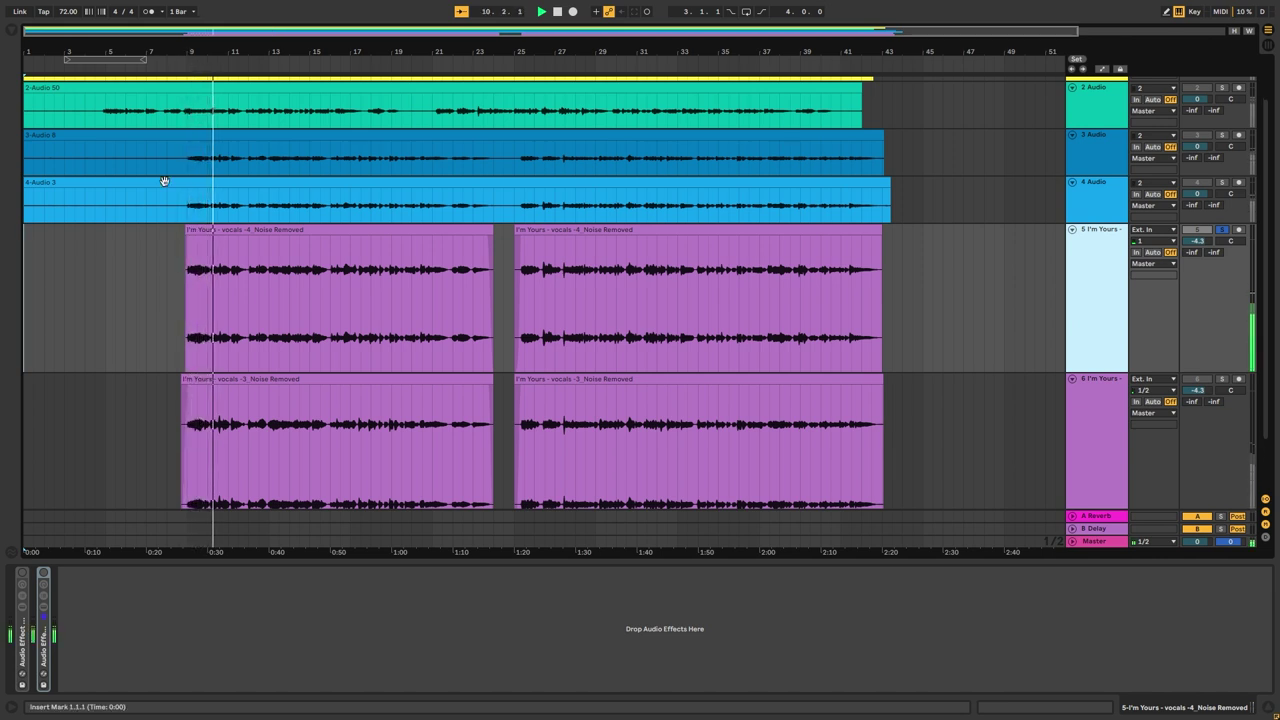
left_click(23, 574)
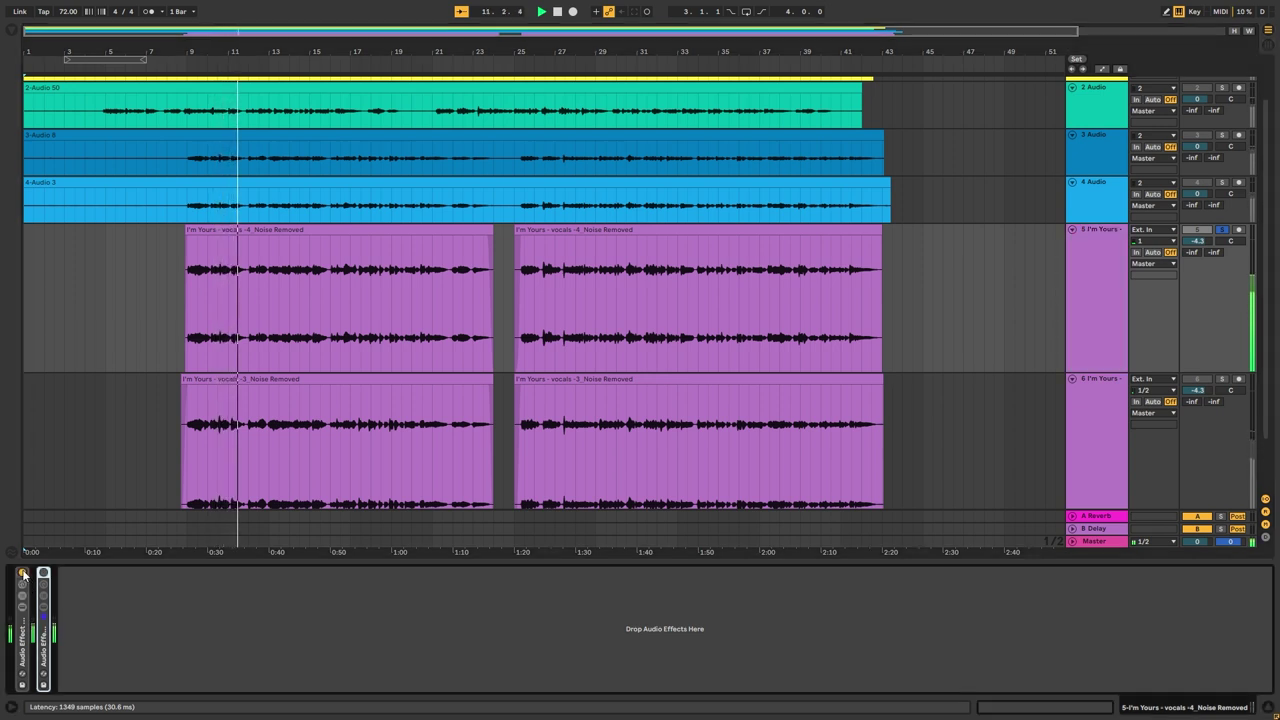
left_click(23, 574)
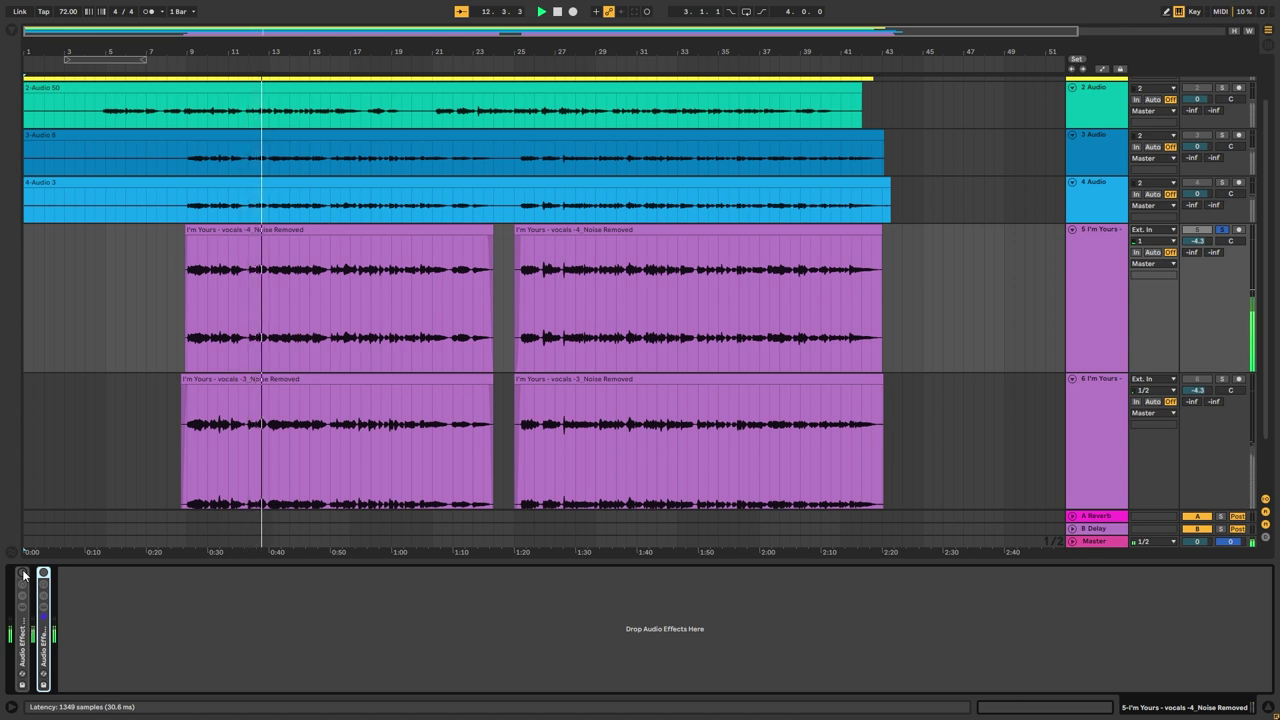
left_click(23, 574)
left_click(23, 574)
Compare the vocal with the second Audio Effect Rack on and off, ending with both racks on
left_click(43, 574)
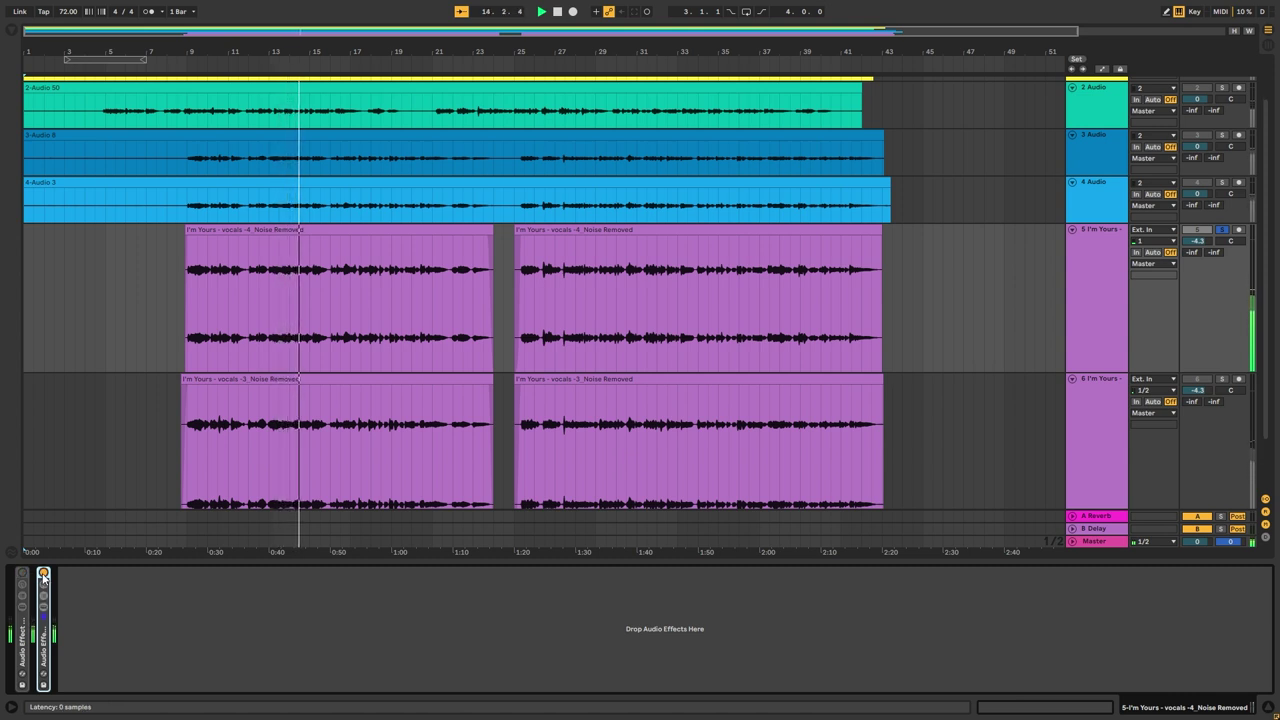
left_click(43, 574)
left_click(23, 574)
left_click(43, 574)
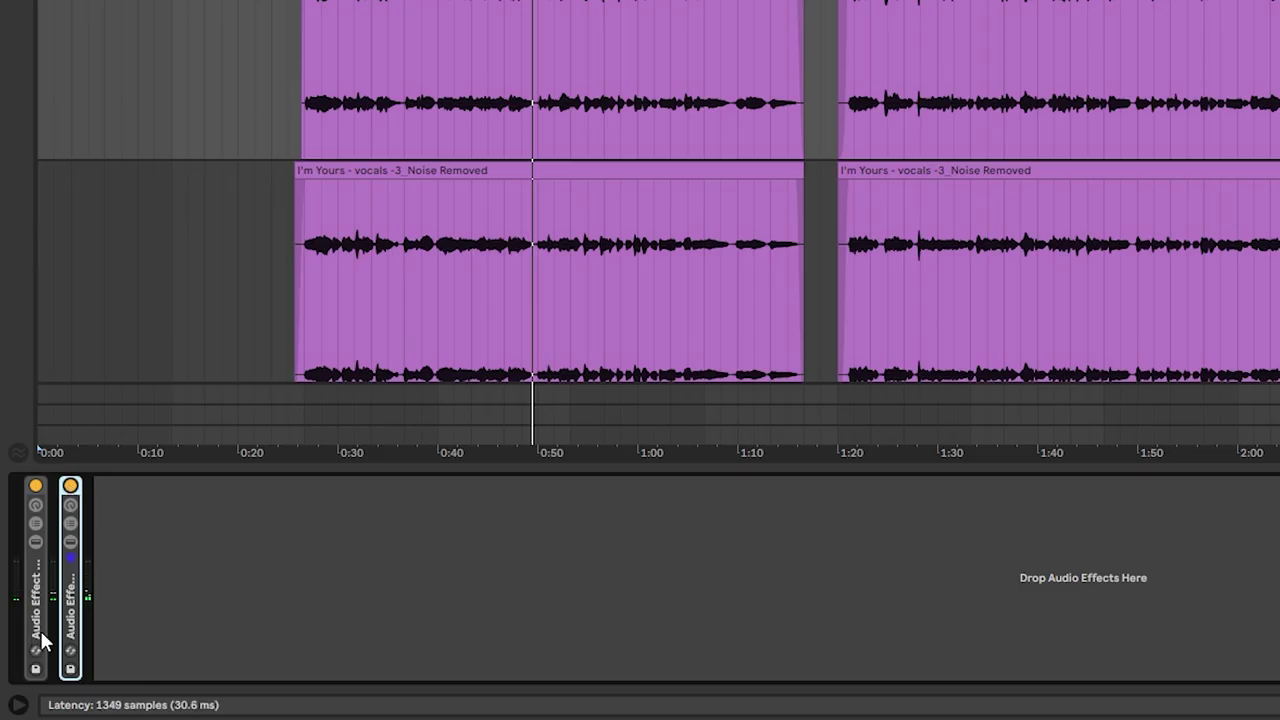
Expand the first Audio Effect Rack and examine the Auto-Tune EFX and FabFilter Pro-DS settings, closing both plugin windows
double_click(40, 630)
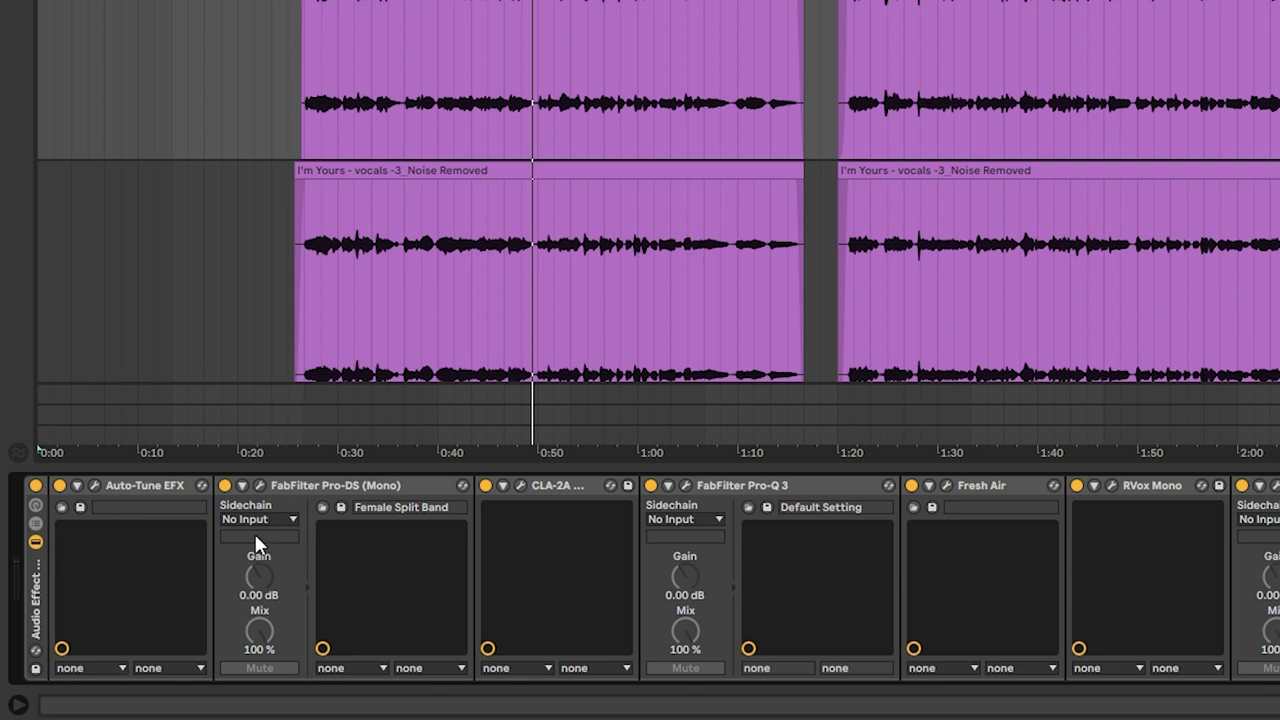
left_click(95, 484)
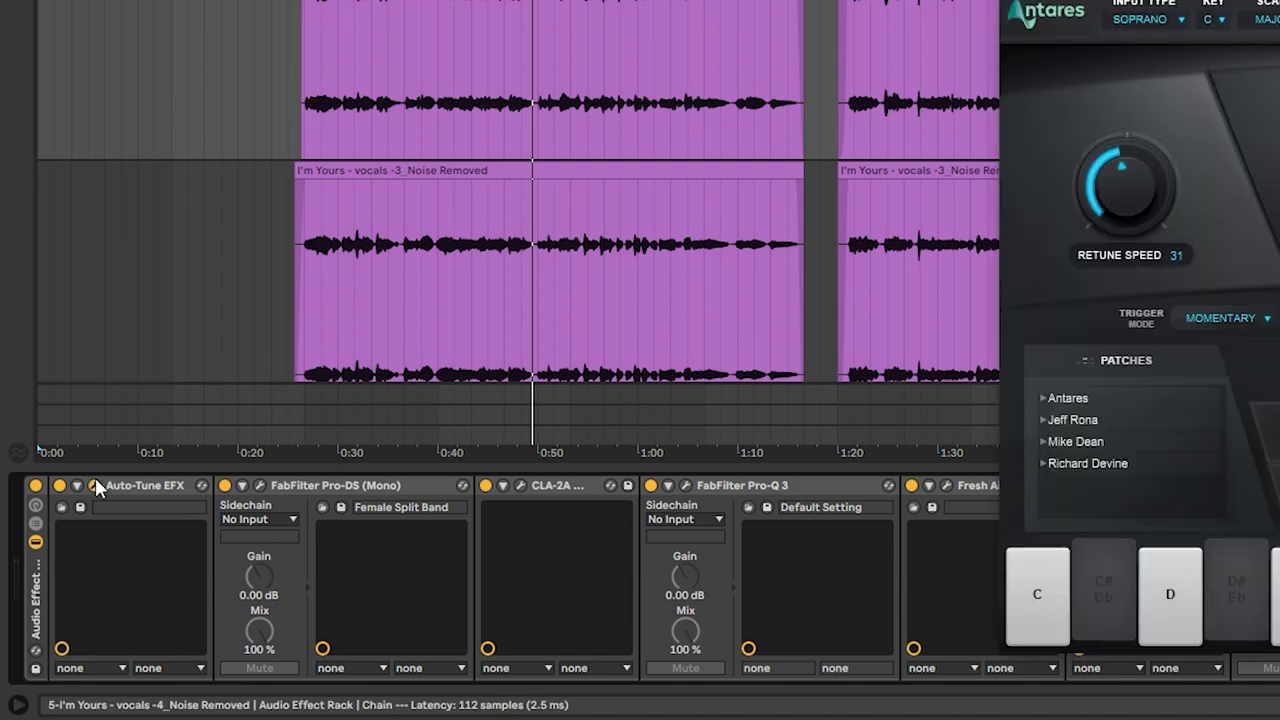
left_click_drag(449, 33, 363, 0)
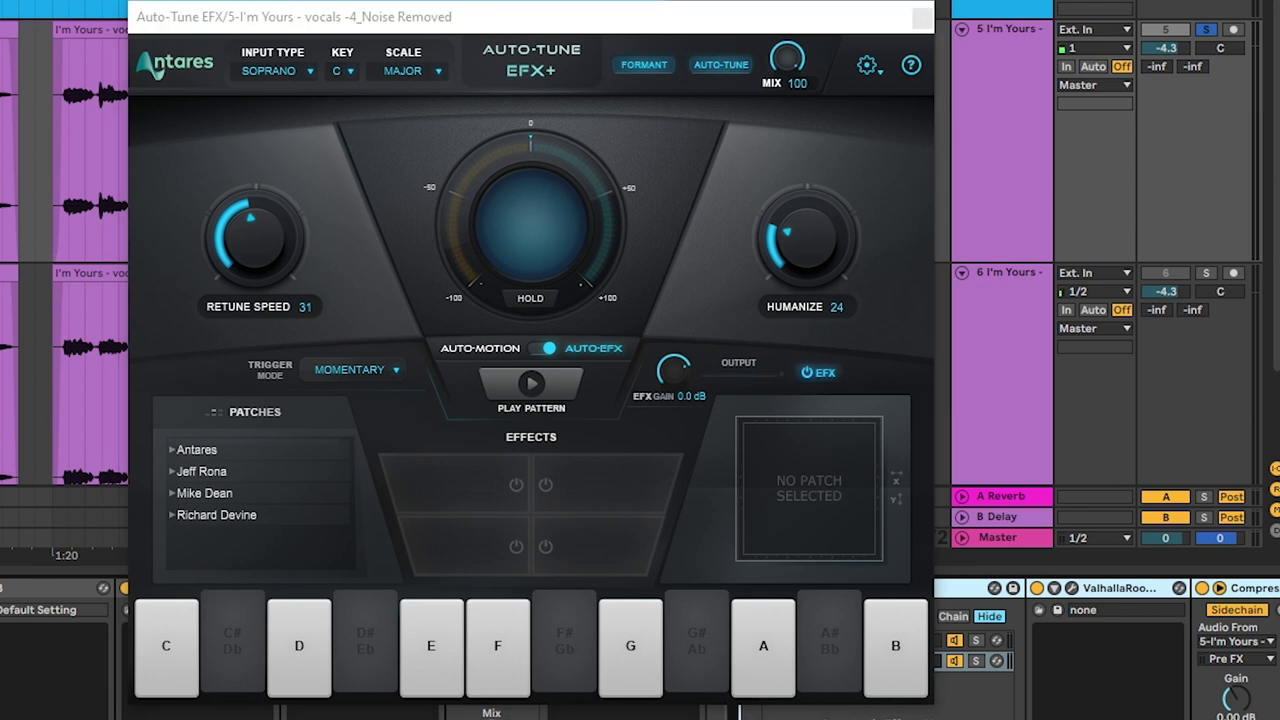
left_click_drag(483, 31, 536, 0)
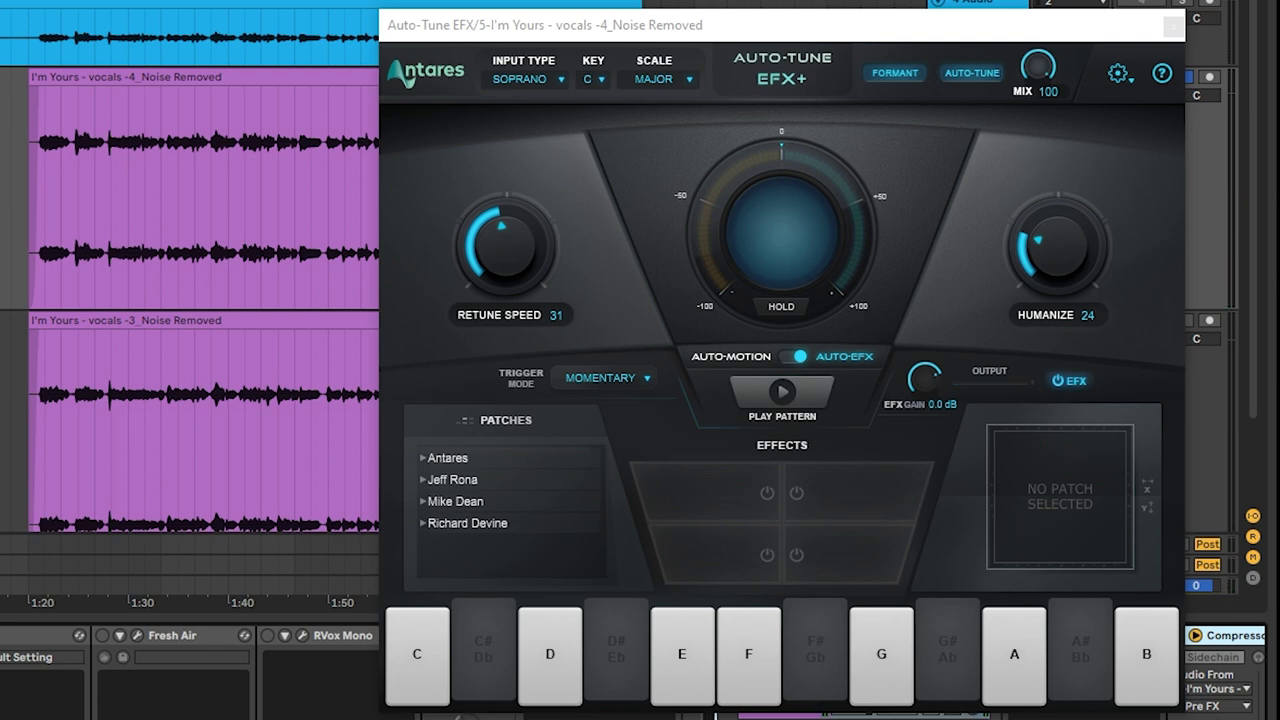
left_click(1176, 24)
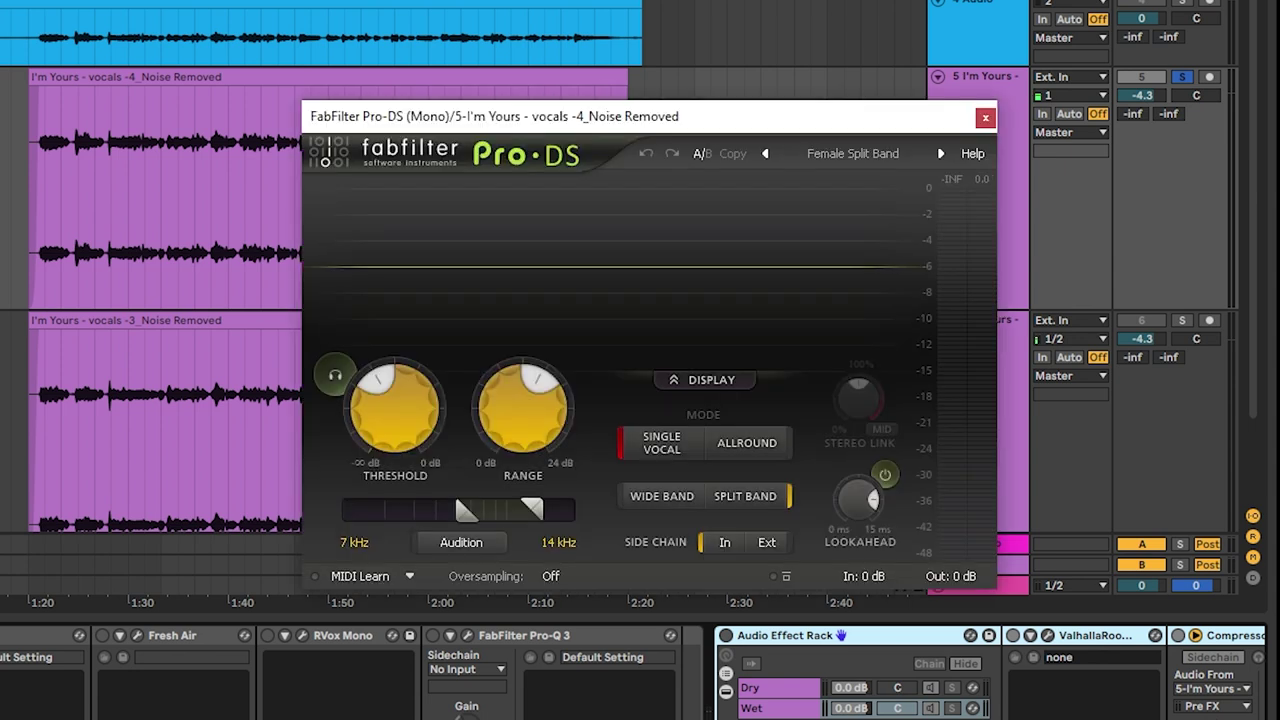
mouse_move(517, 390)
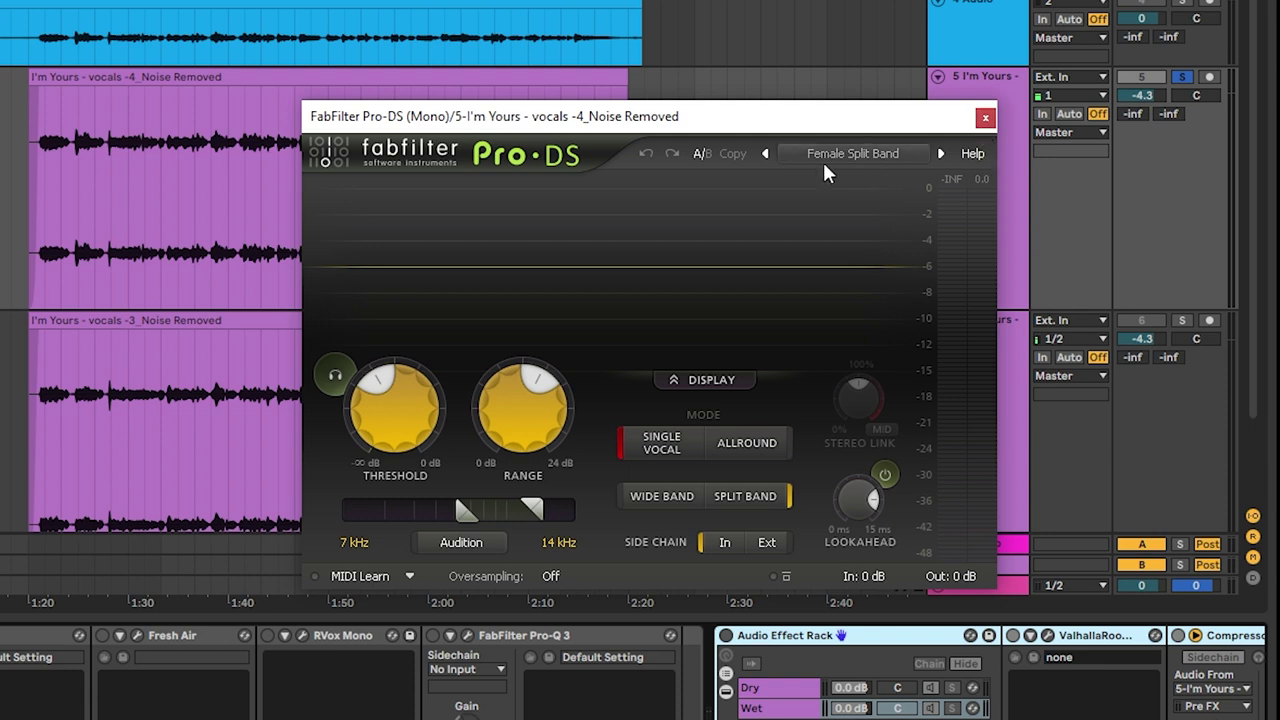
left_click(985, 117)
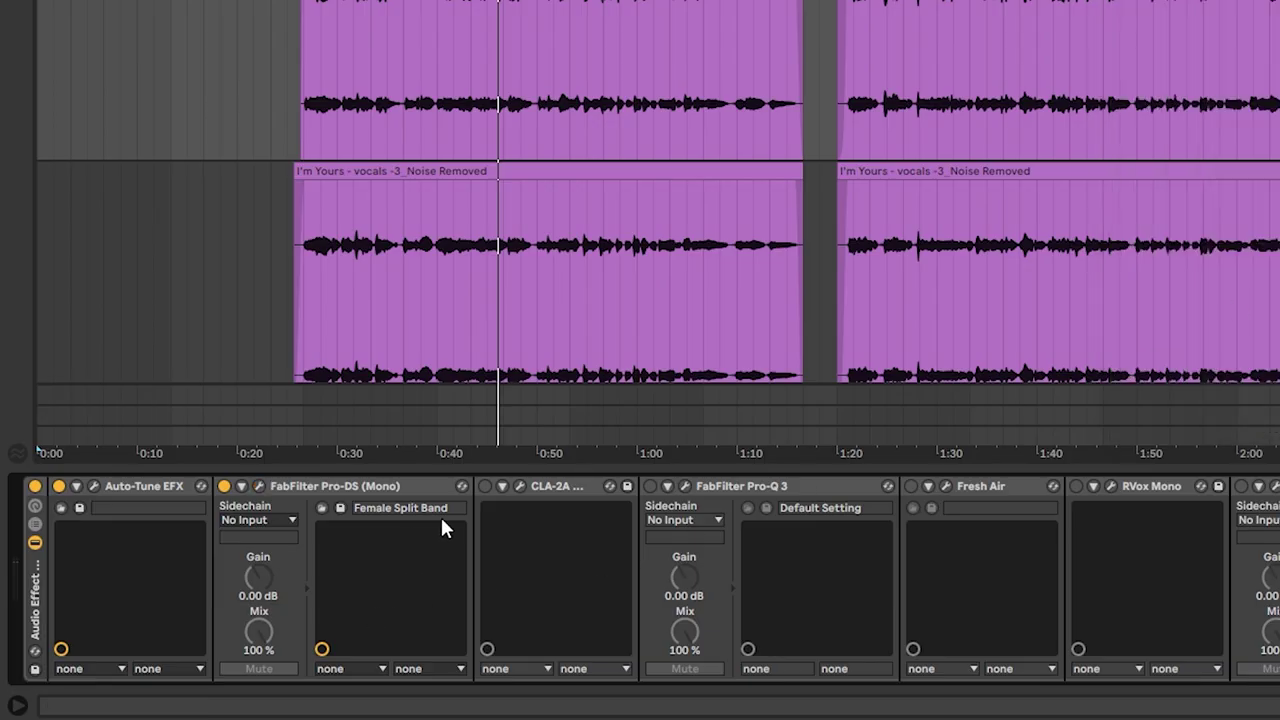
Open CLA-2A and compare the vocal with the compressor off and on, ending with it on and playback stopped
left_click(519, 486)
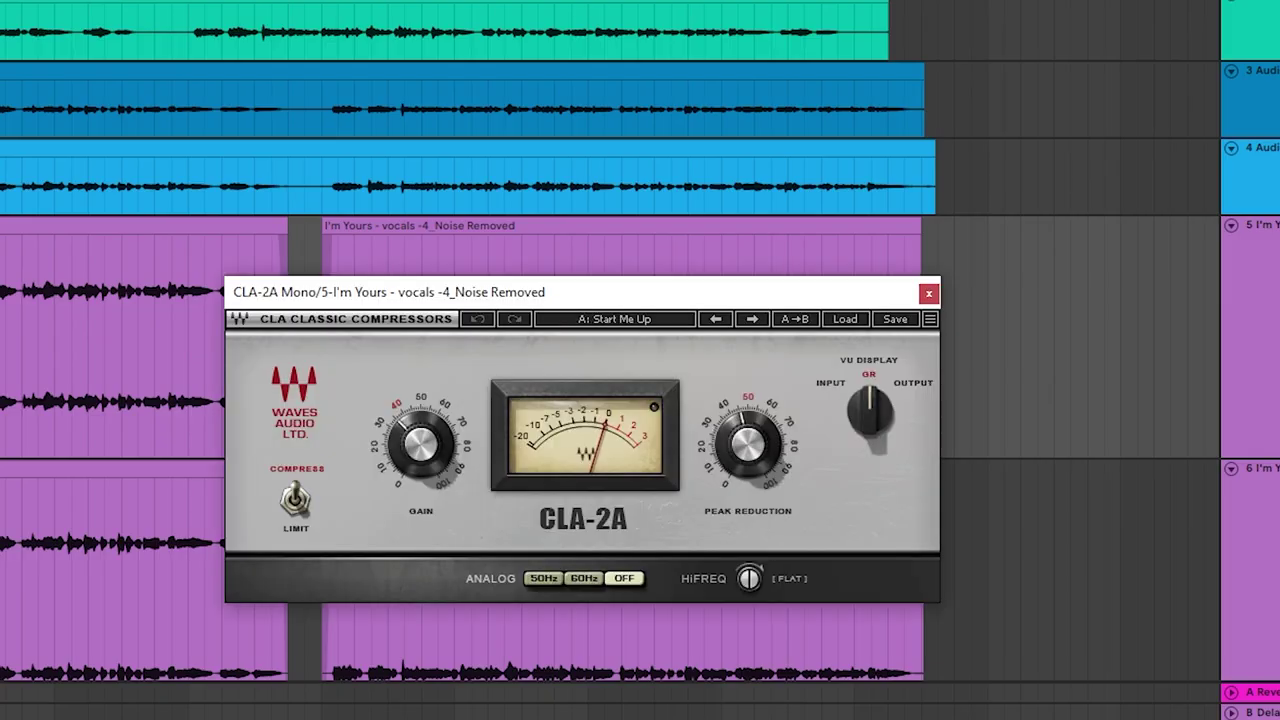
left_click_drag(505, 300, 602, 334)
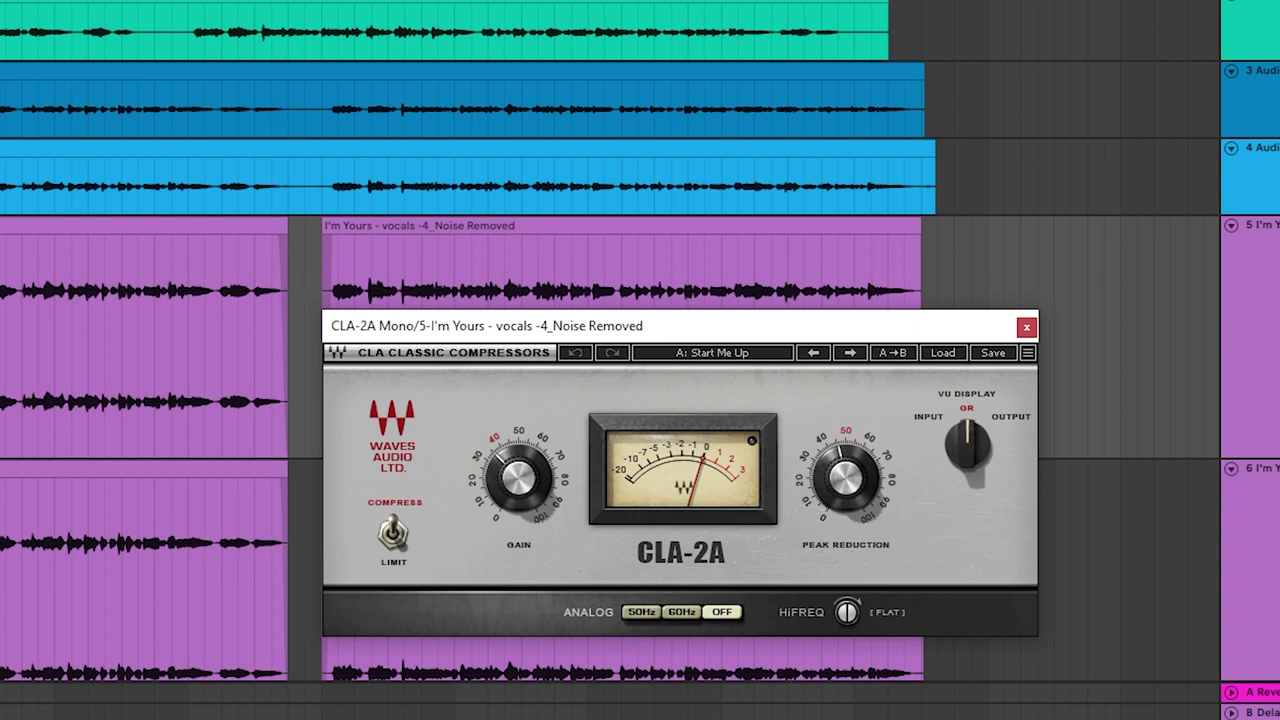
left_click(1250, 330)
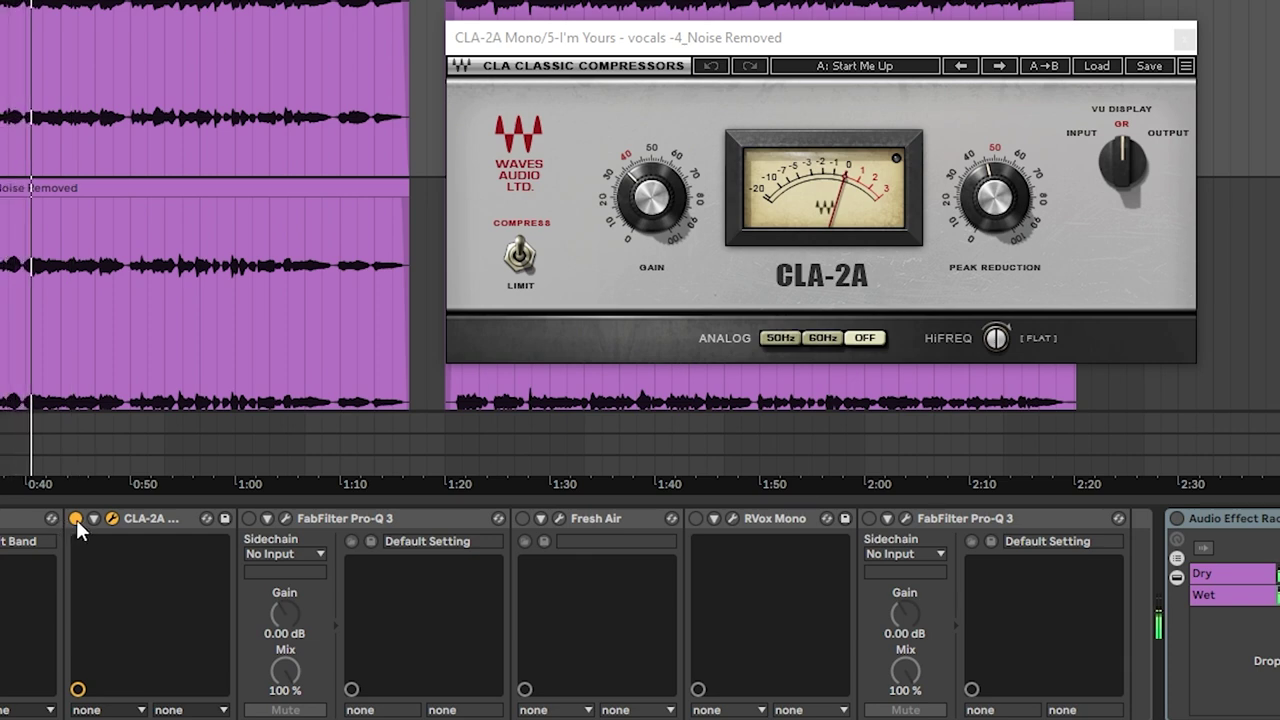
left_click(76, 519)
left_click(76, 519)
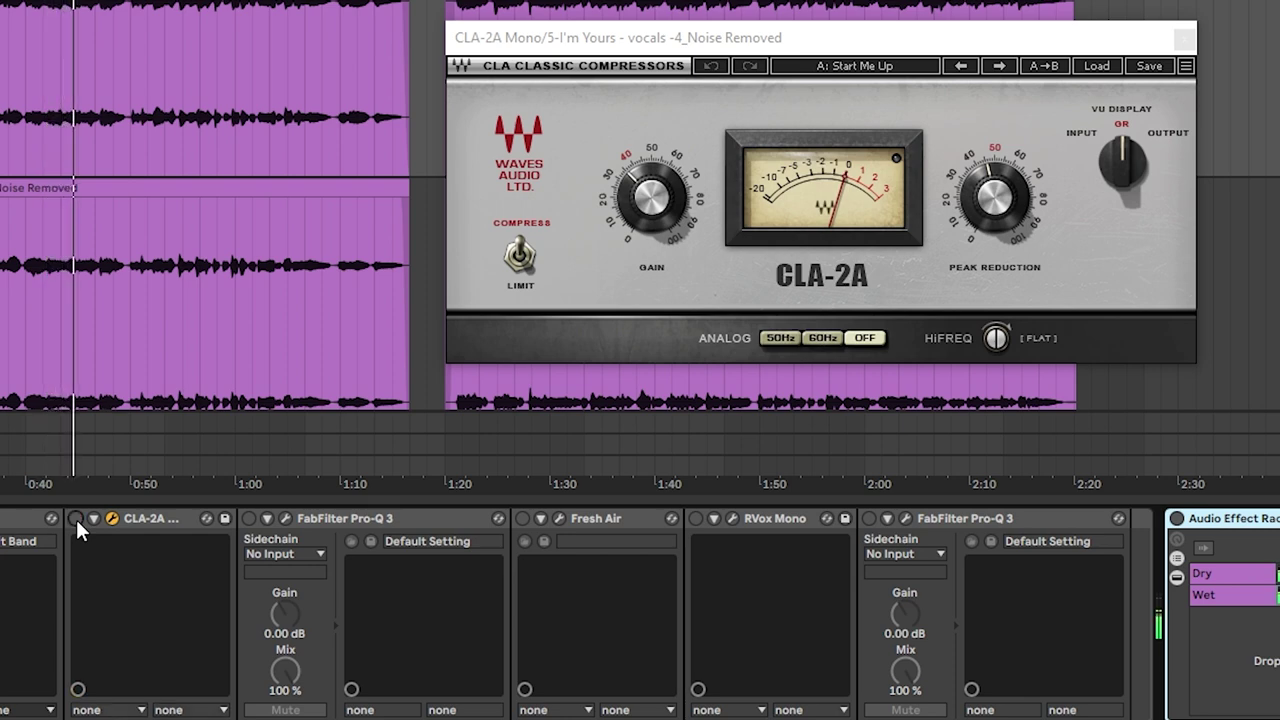
left_click(76, 519)
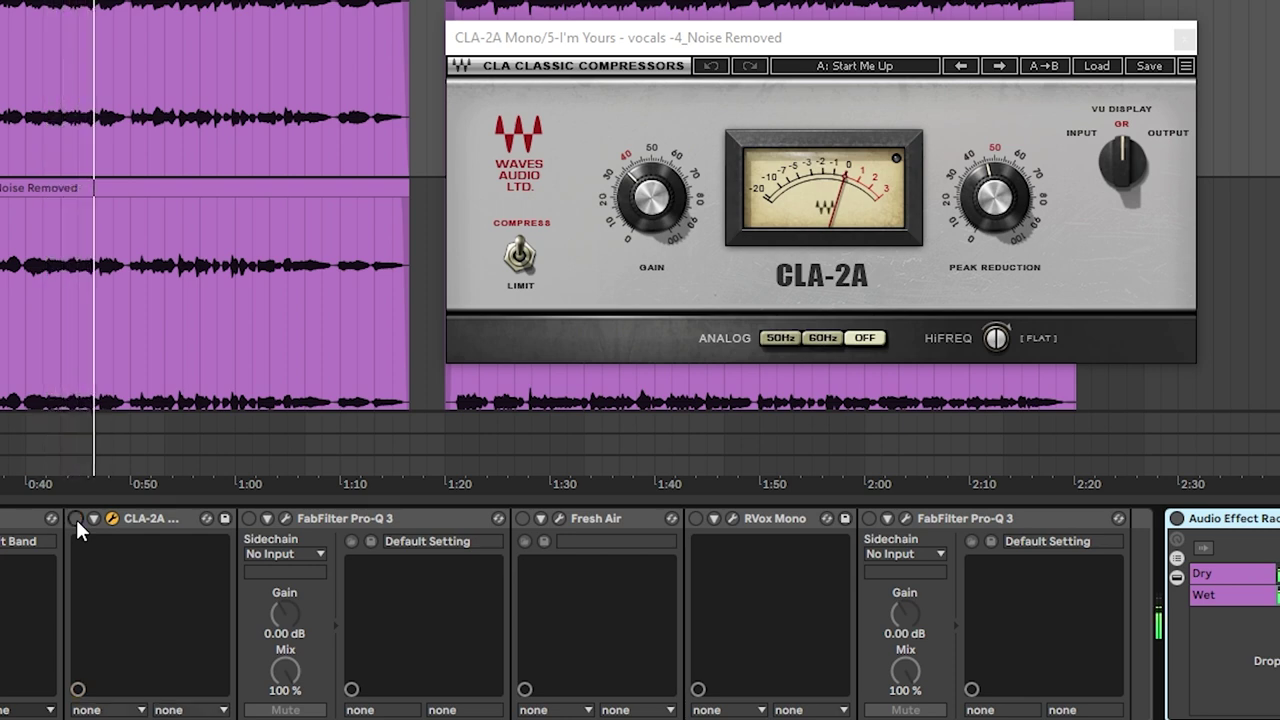
left_click(76, 519)
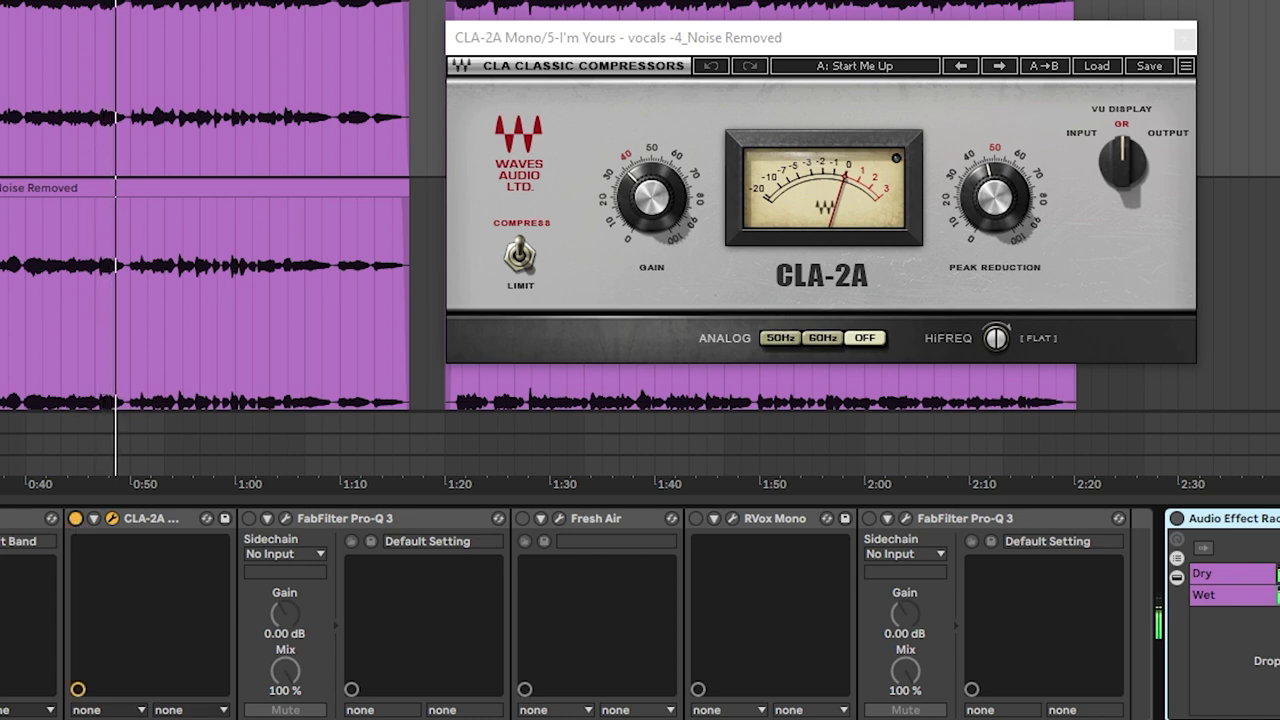
key("space")
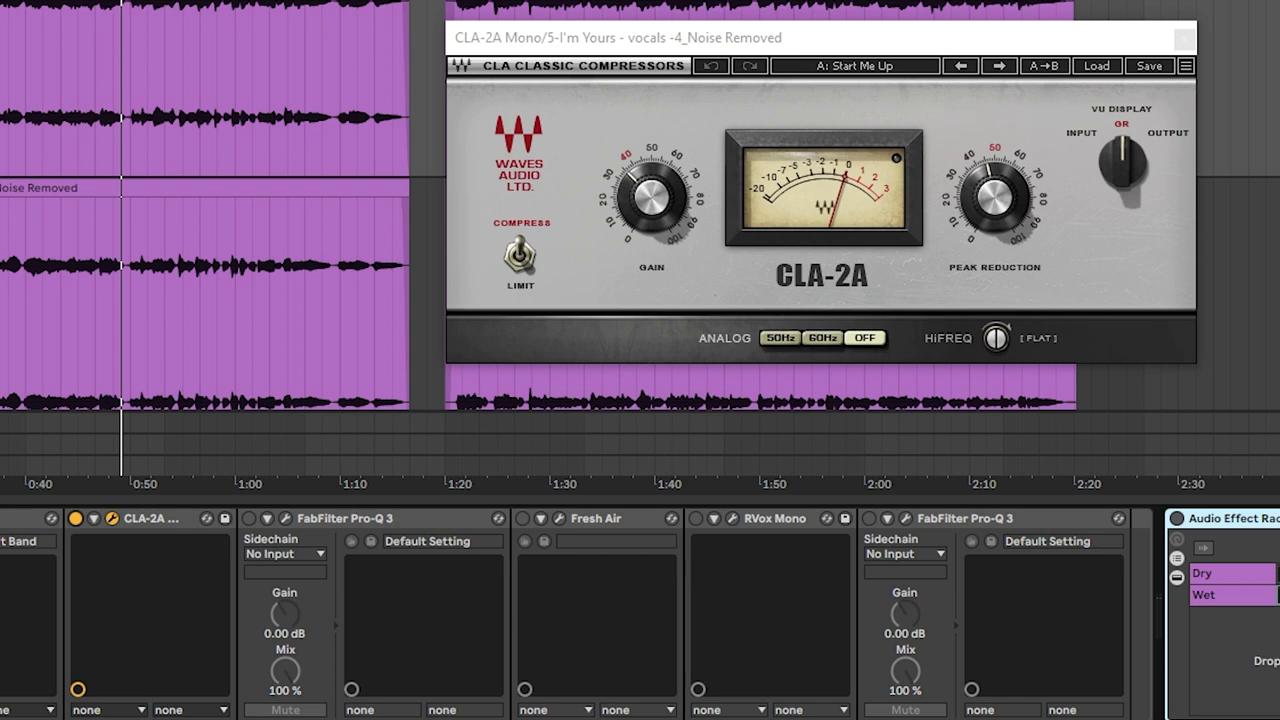
Switch on the first FabFilter Pro-Q 3, examine its low-cut curve and close its window
left_click(247, 518)
left_click(286, 518)
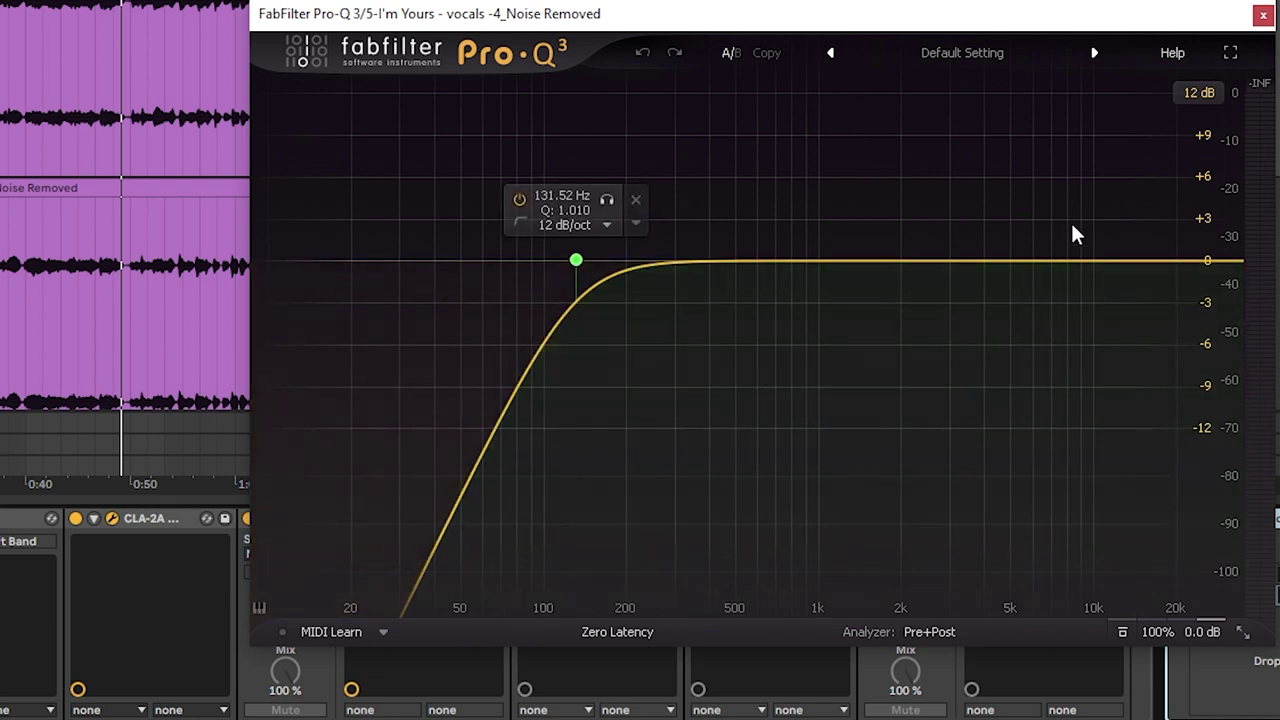
left_click(1263, 14)
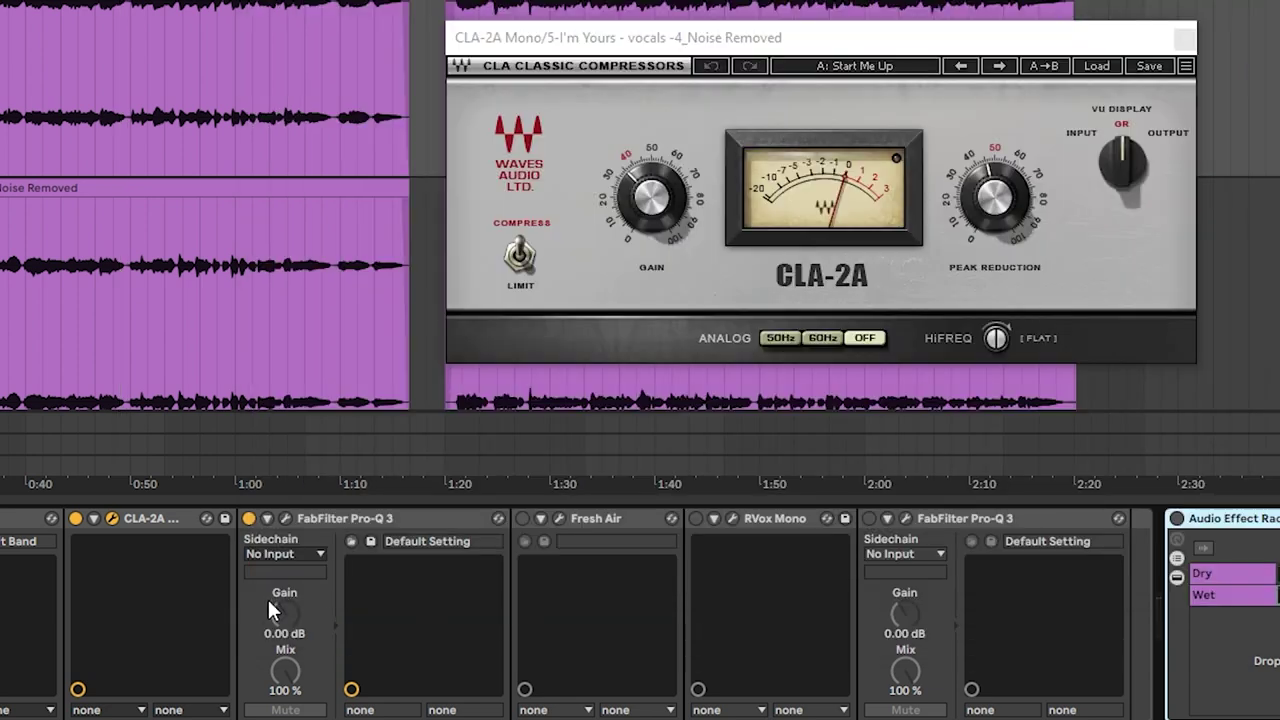
Play the vocal with the first Pro-Q 3 off and on, leaving it on, and close the CLA-2A window
key("space")
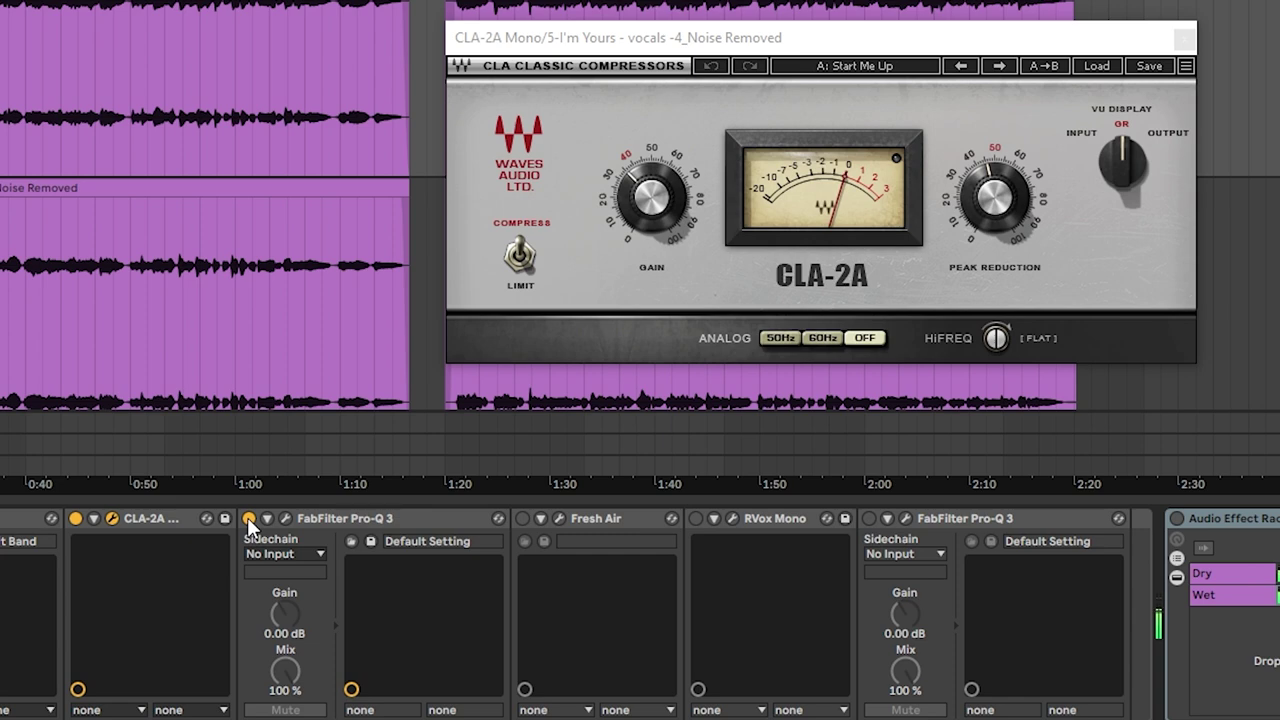
left_click(248, 518)
left_click(248, 518)
left_click(248, 518)
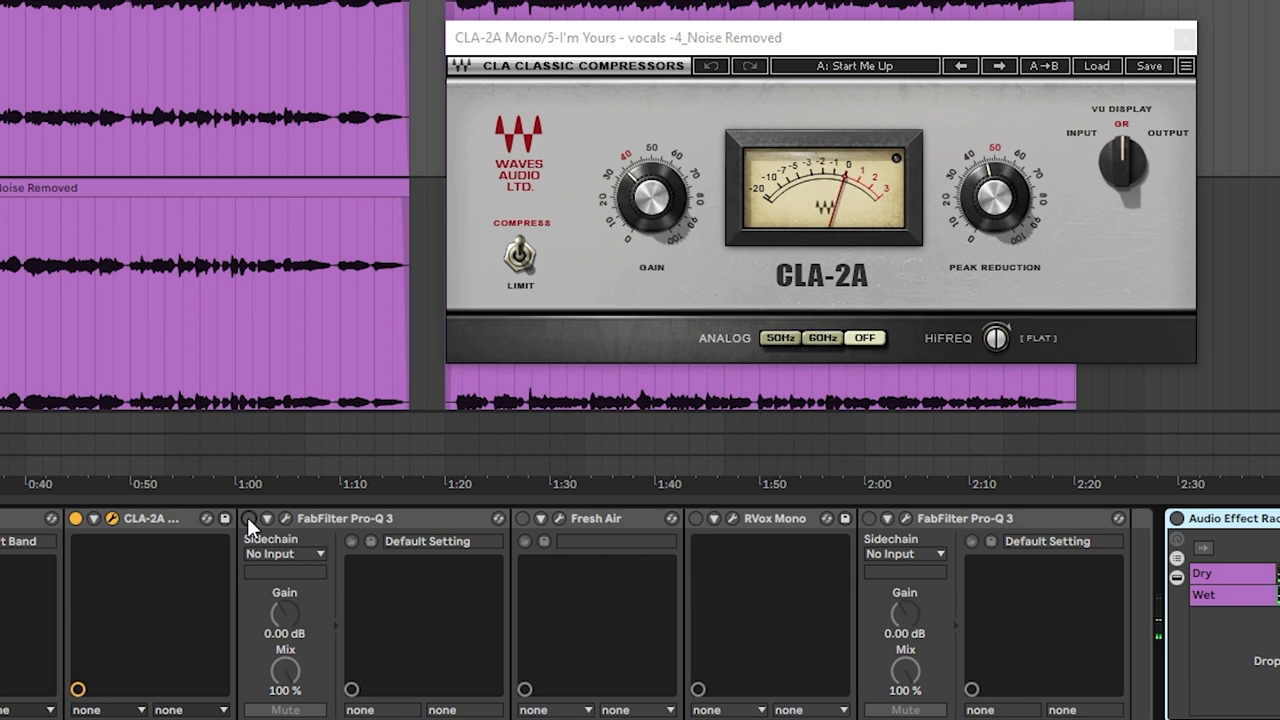
left_click(248, 518)
left_click(1184, 40)
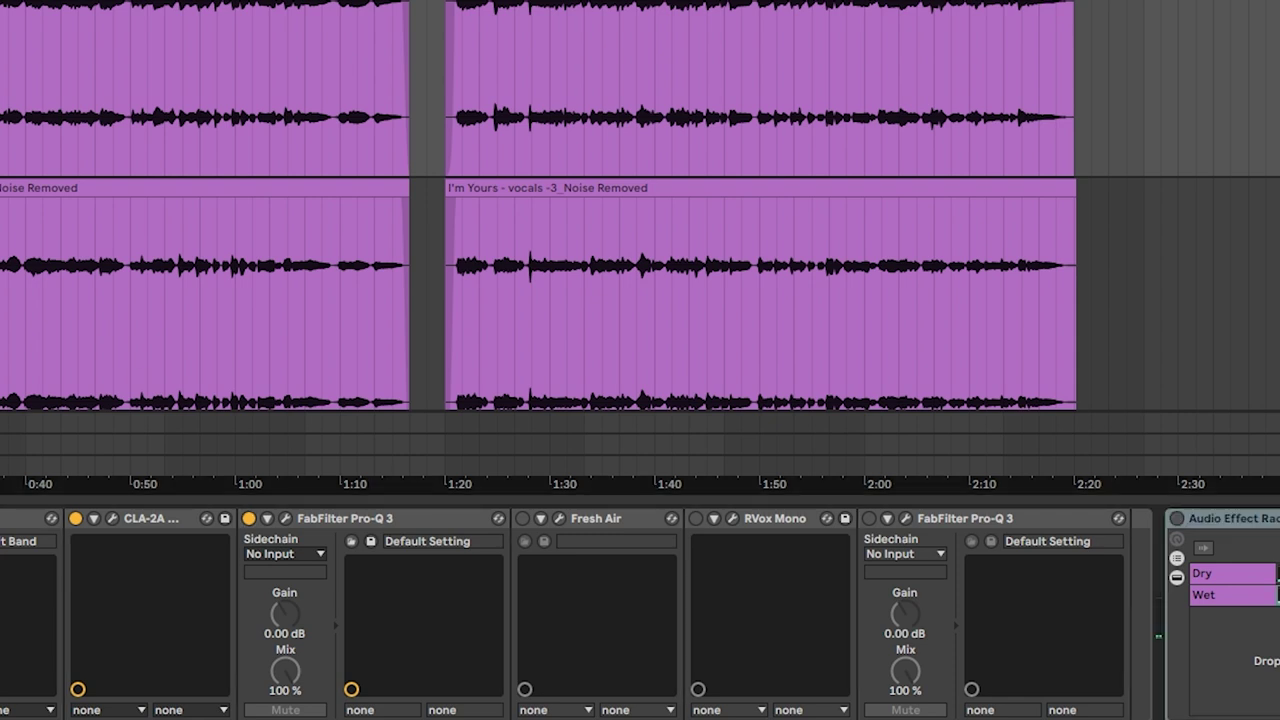
Switch on the Fresh Air device and compare the vocal with it off and on, leaving it on
left_click(522, 519)
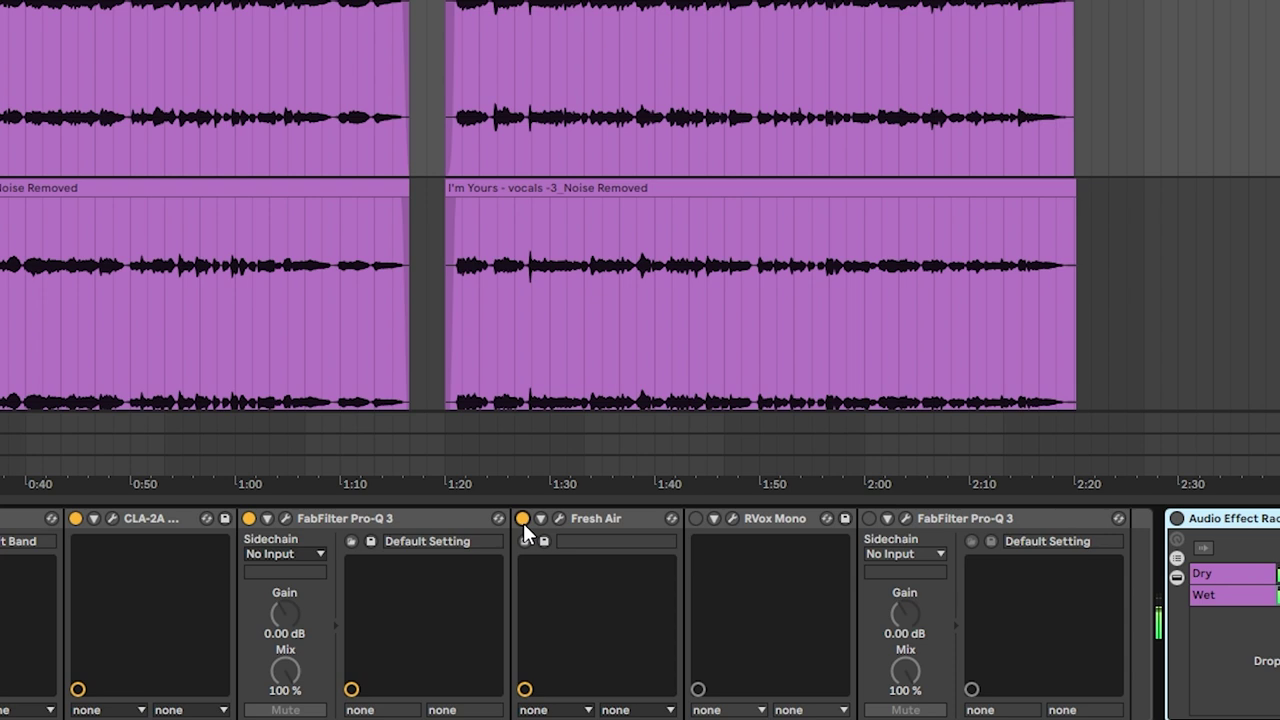
left_click(523, 521)
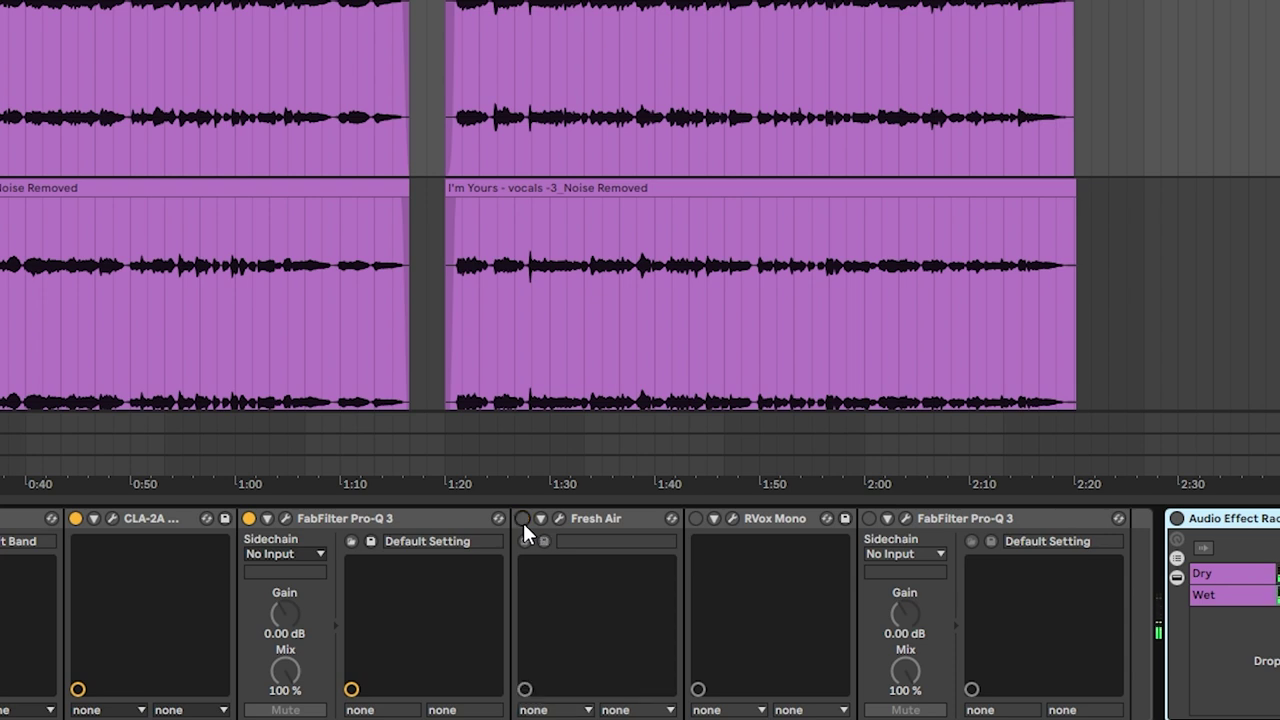
left_click(523, 521)
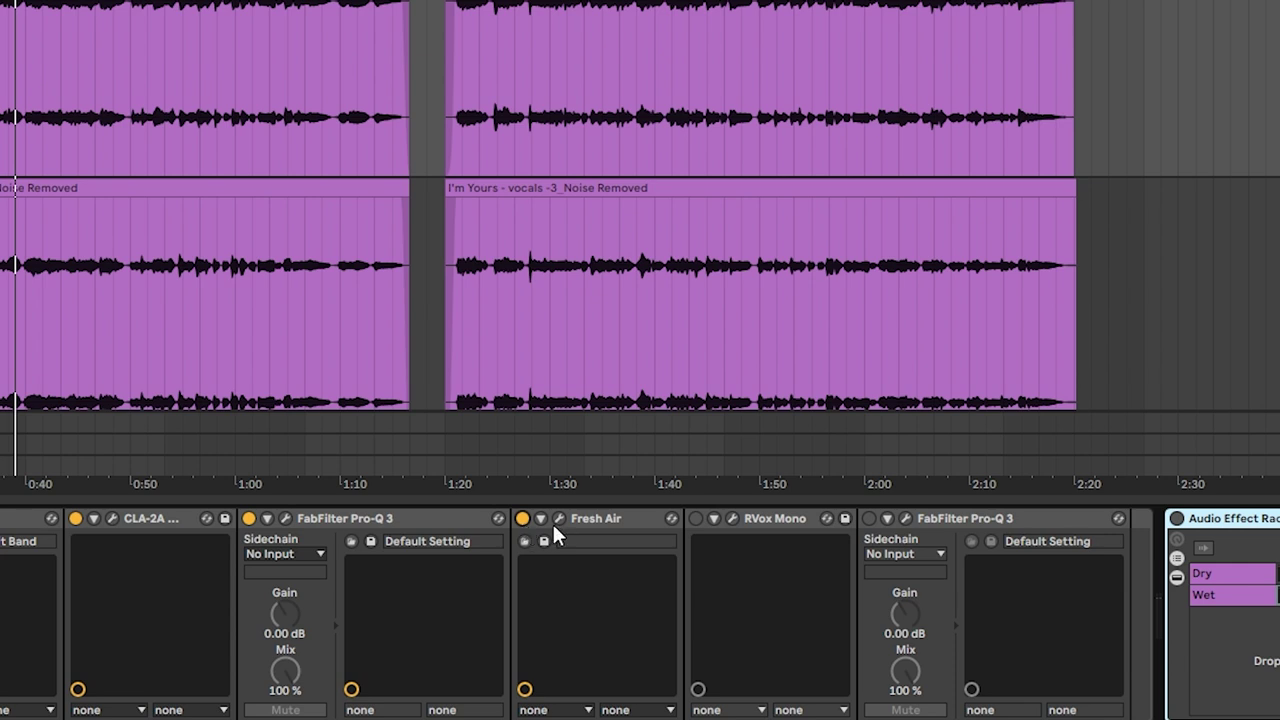
Open the Fresh Air window and compare the vocal with processing bypassed and active, ending active, and hide the window
left_click(558, 519)
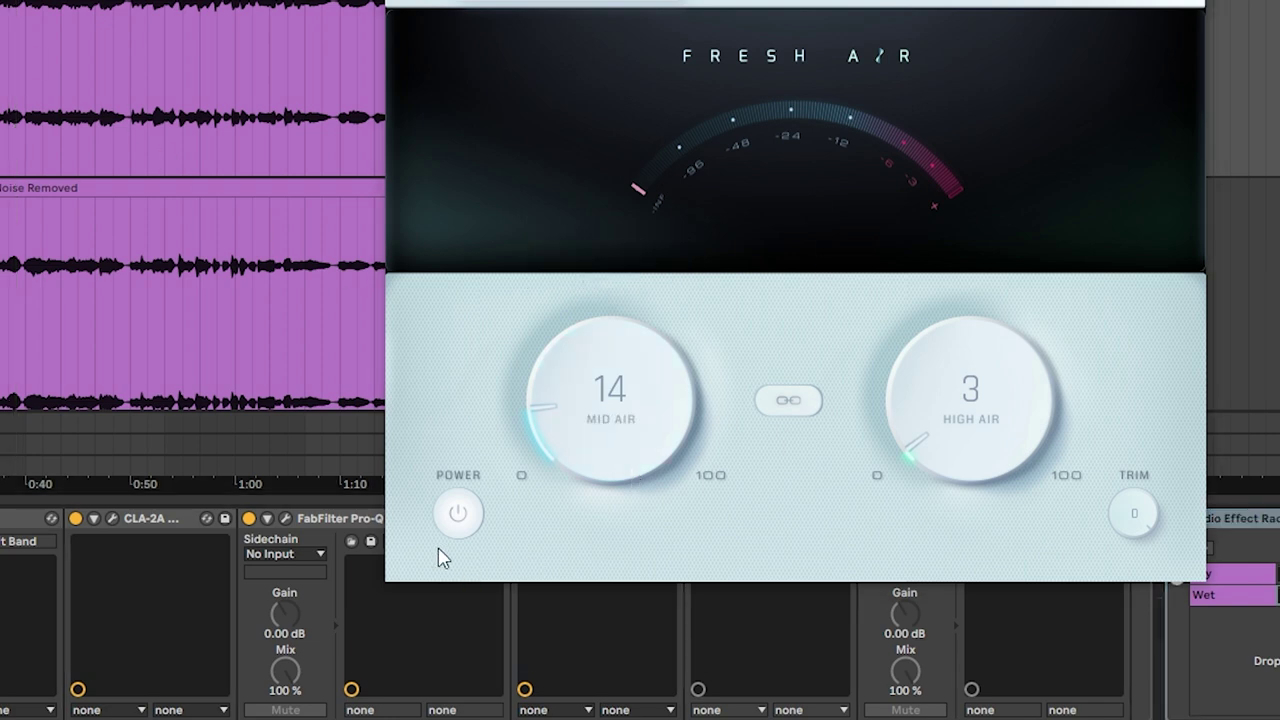
left_click(458, 514)
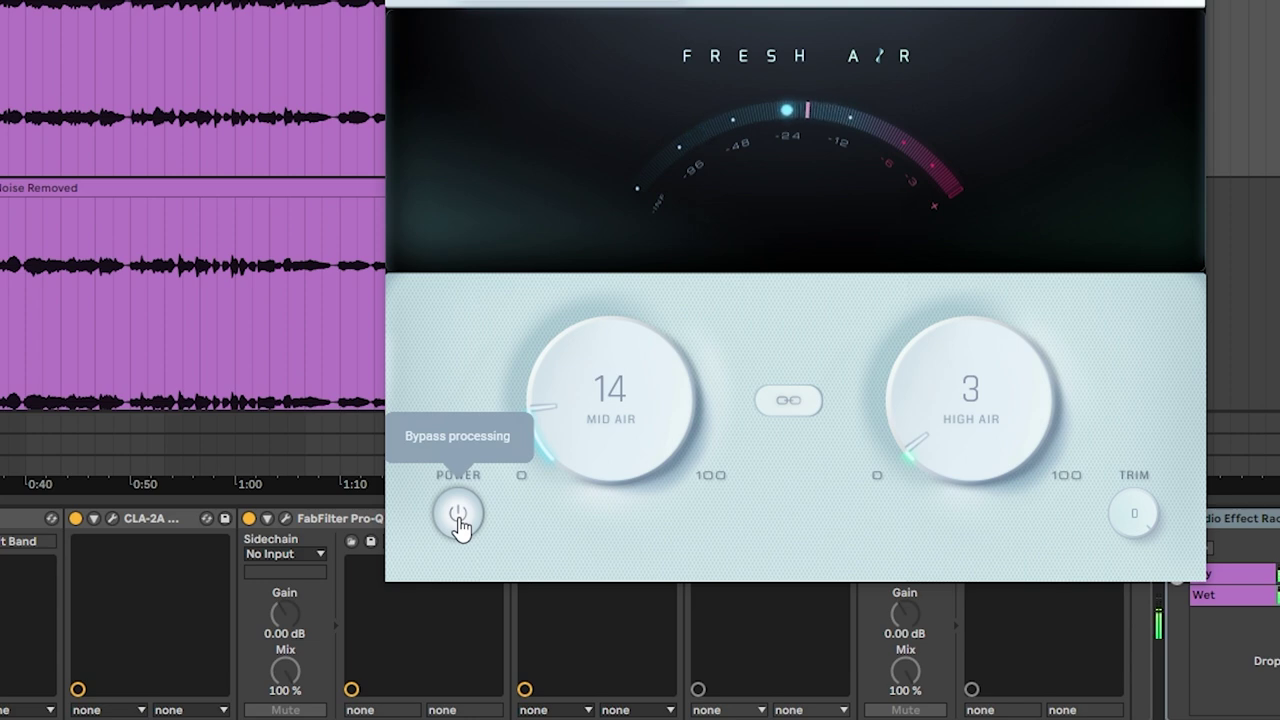
left_click(459, 516)
left_click(458, 515)
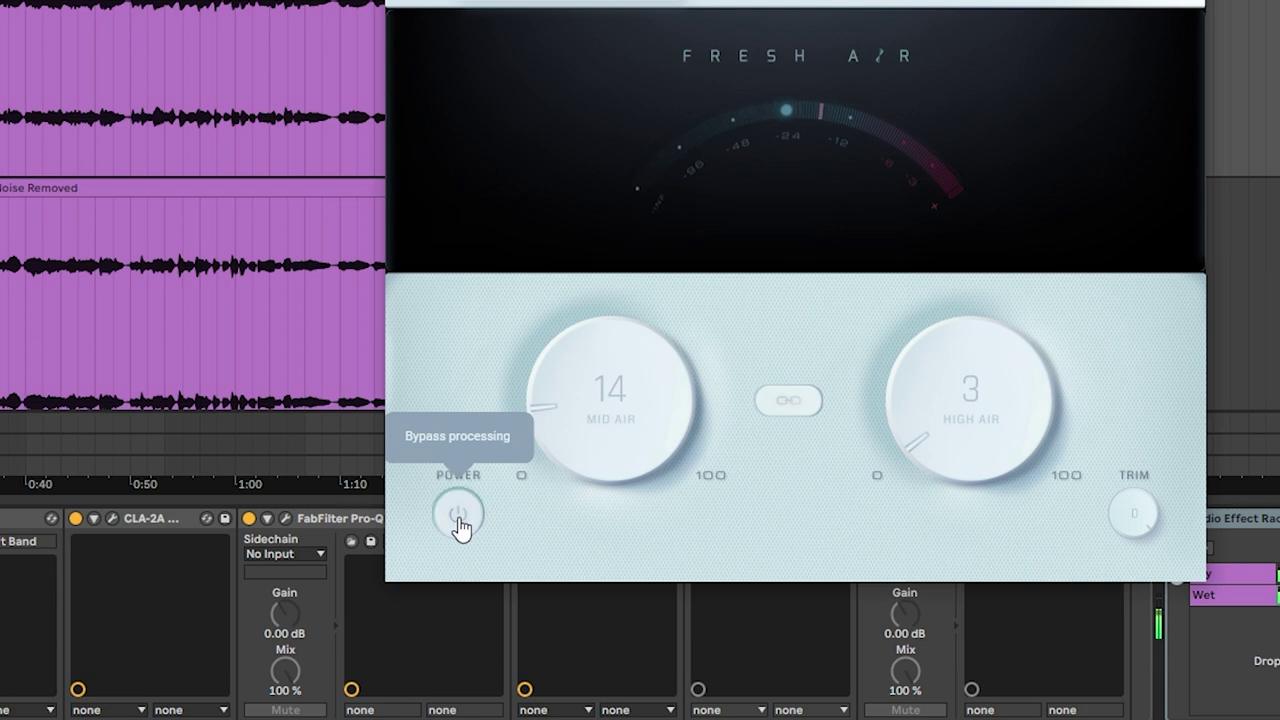
left_click(458, 515)
left_click(458, 515)
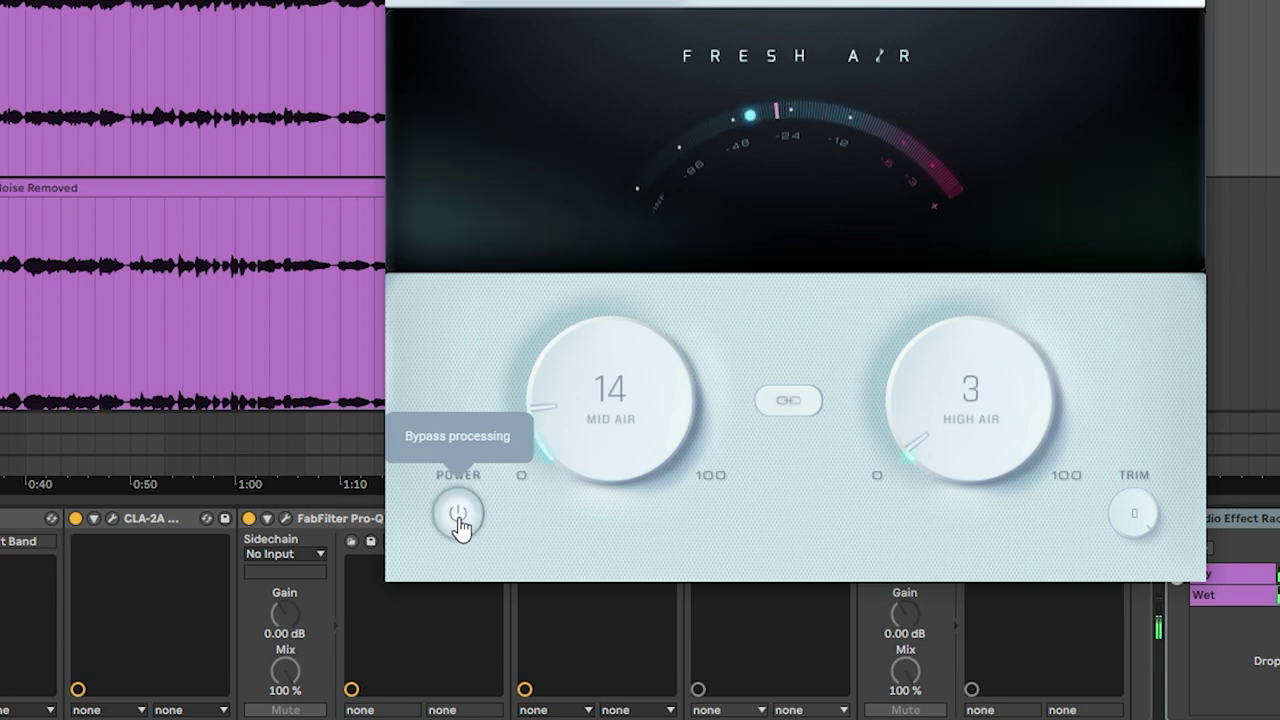
left_click(458, 515)
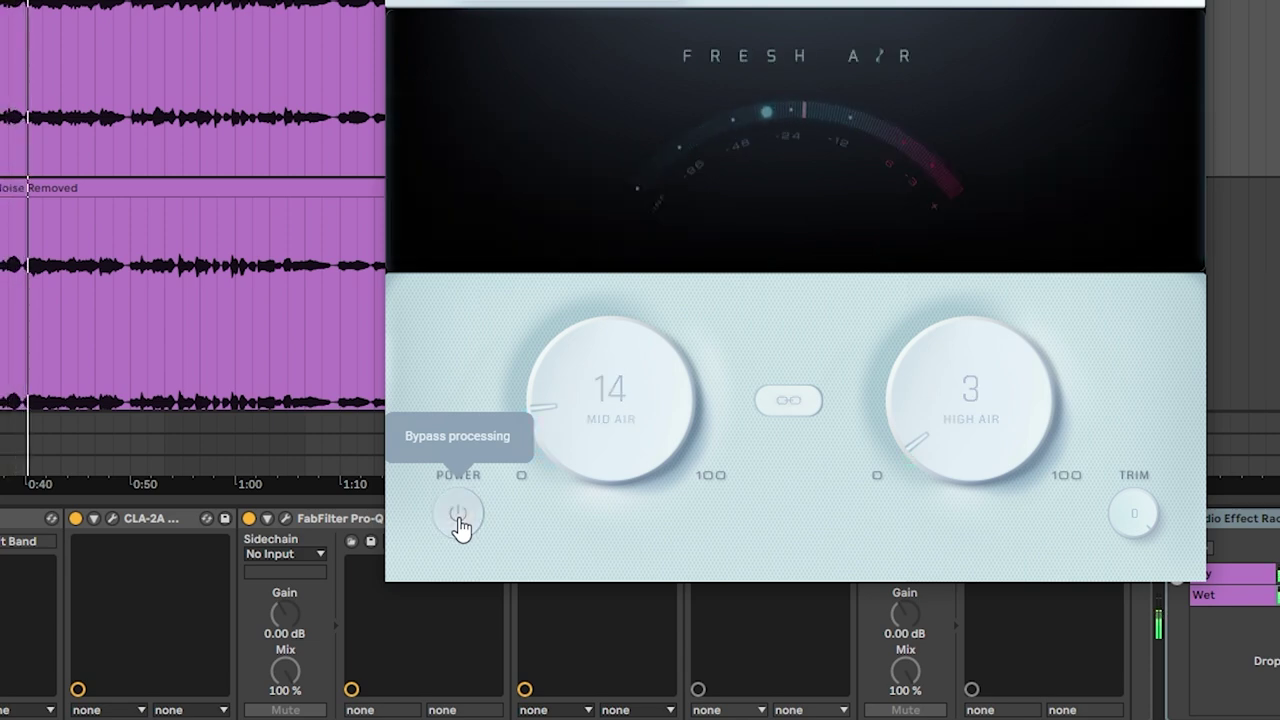
left_click(458, 515)
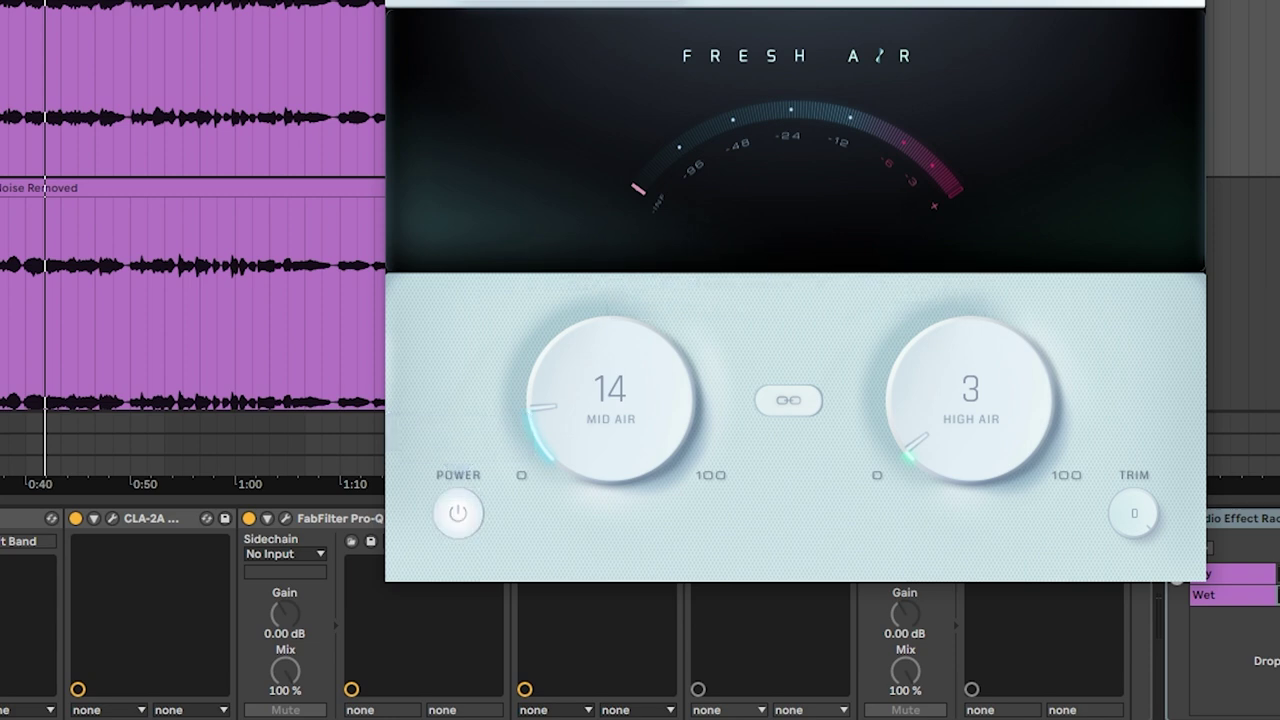
key("super+alt+p")
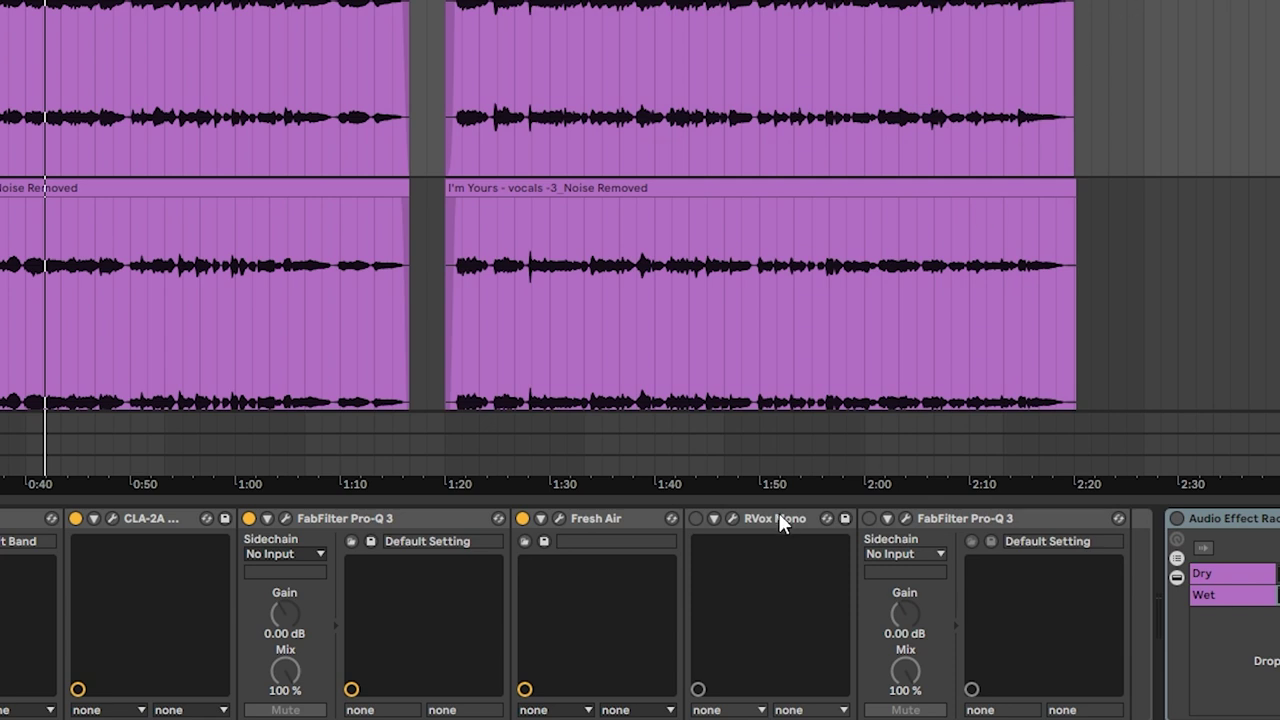
Switch on the RVox Mono device, play the vocal with its window open and moved clear of the devices, and close the window
left_click(696, 518)
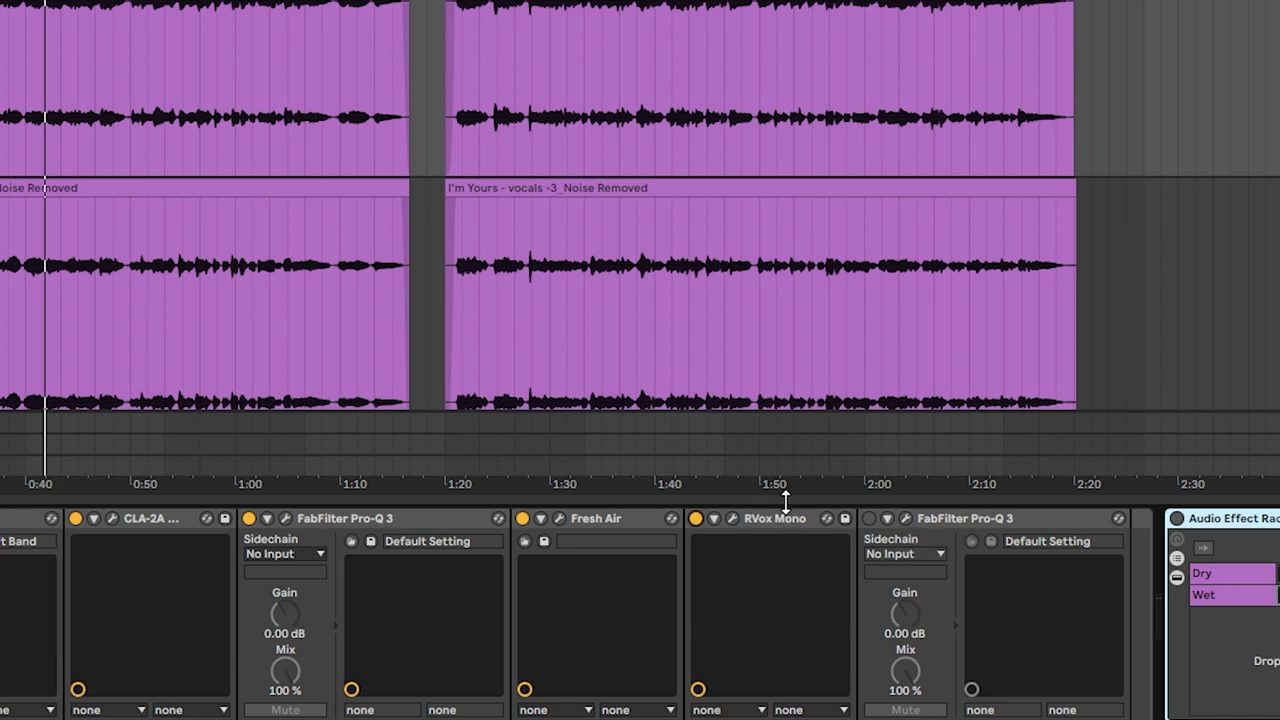
left_click(735, 519)
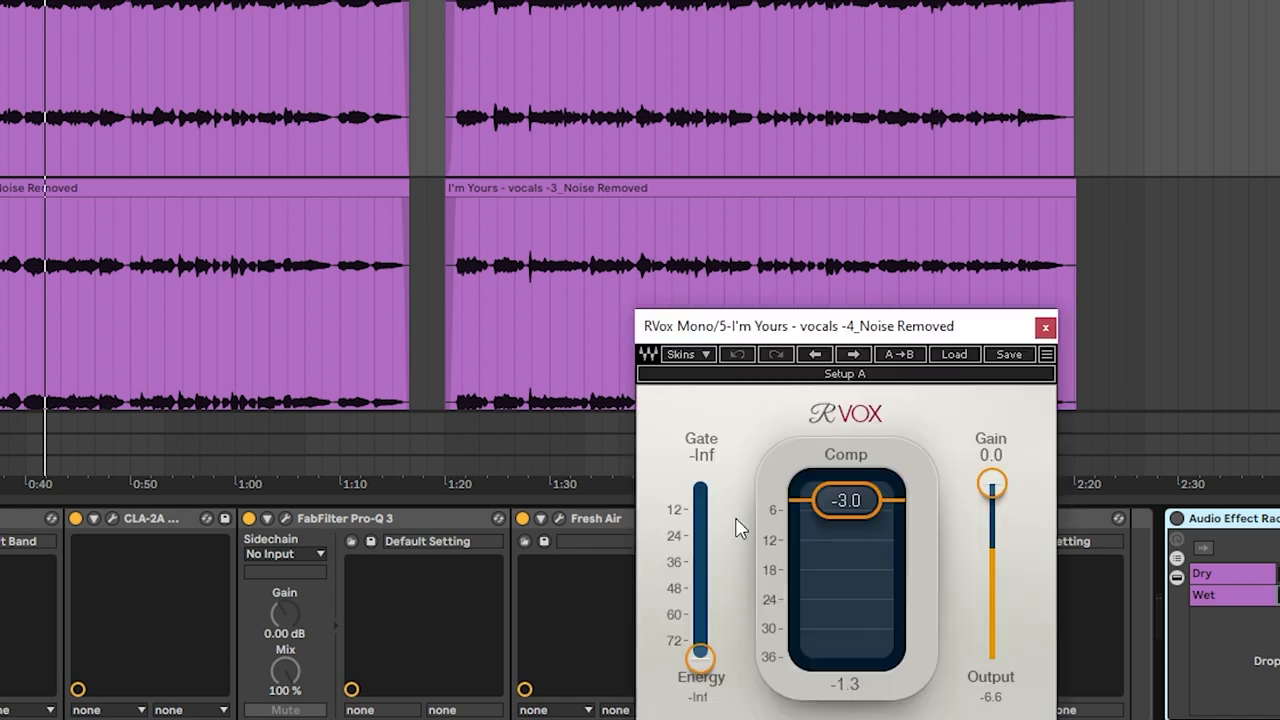
left_click_drag(898, 330, 1107, 10)
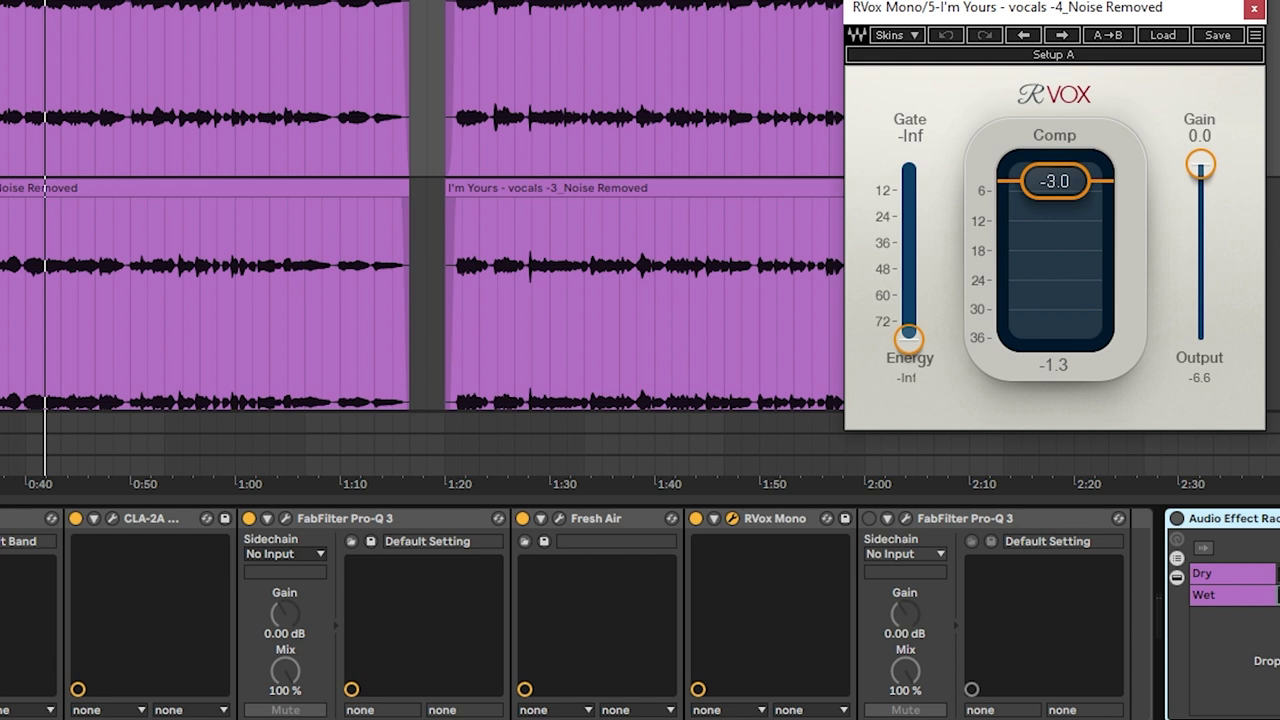
key("space")
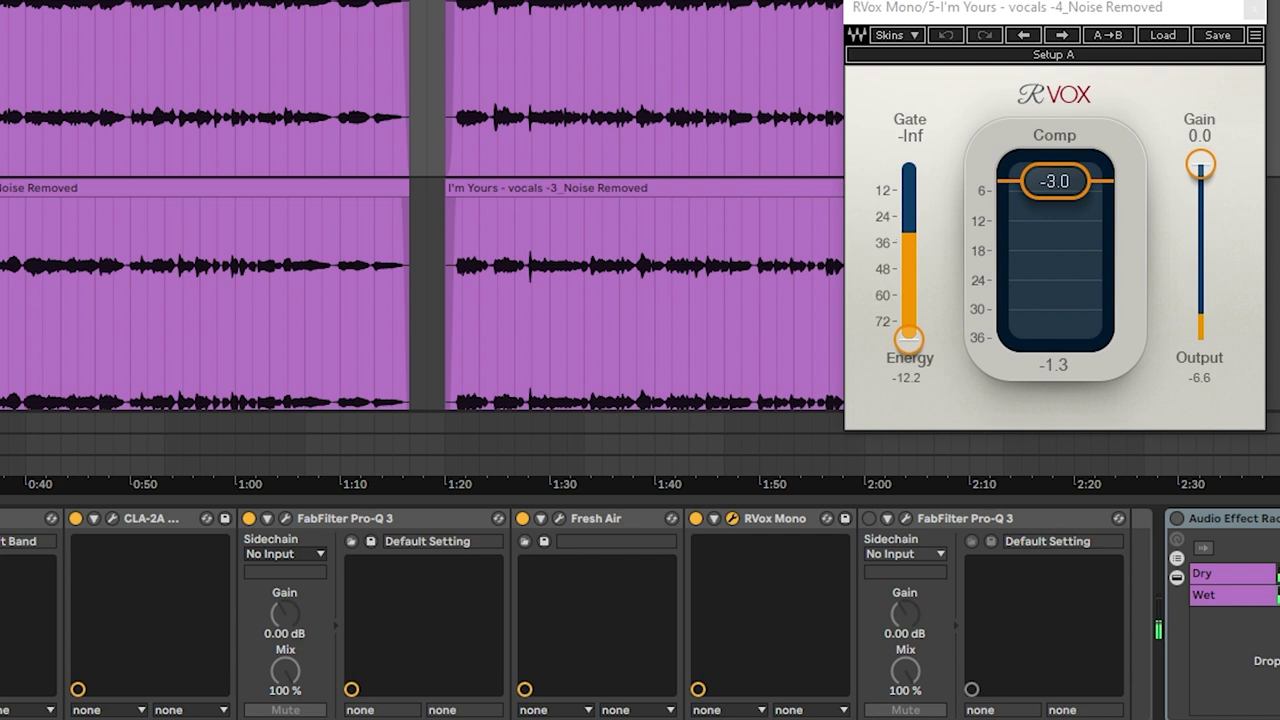
left_click(1256, 9)
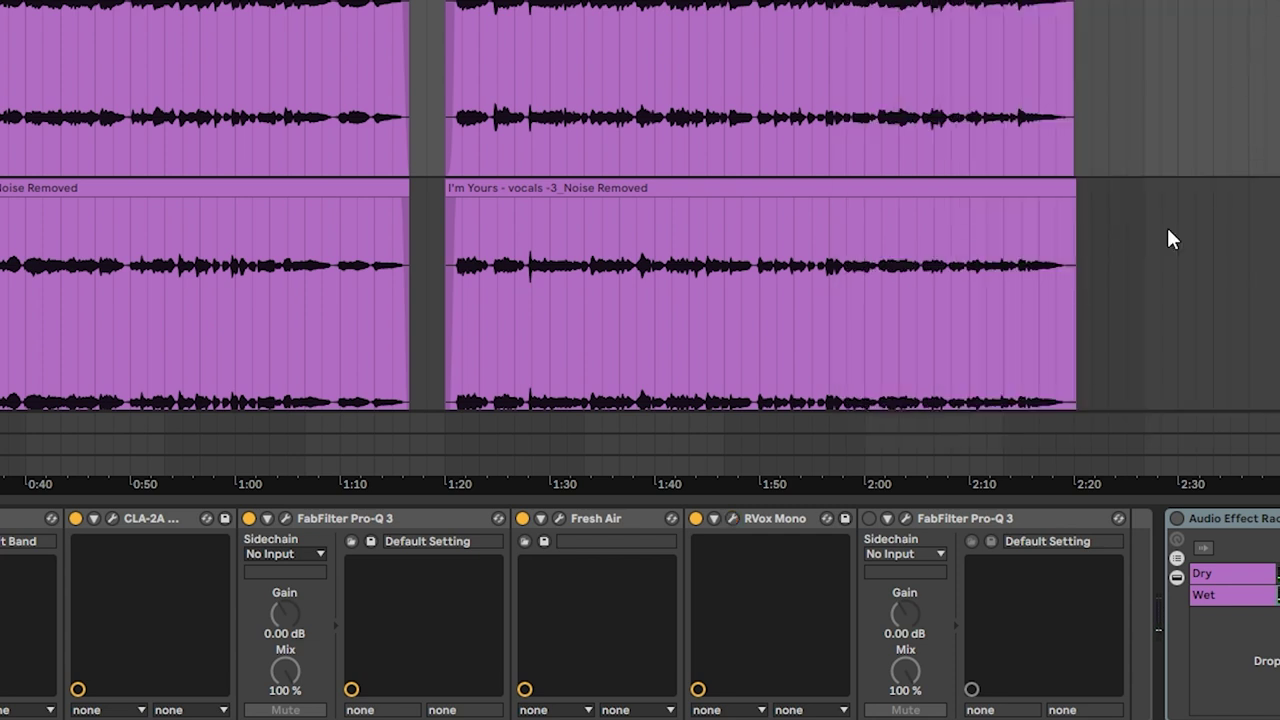
Switch on the second FabFilter Pro-Q 3, examine its high-cut curve and close its window
left_click(869, 520)
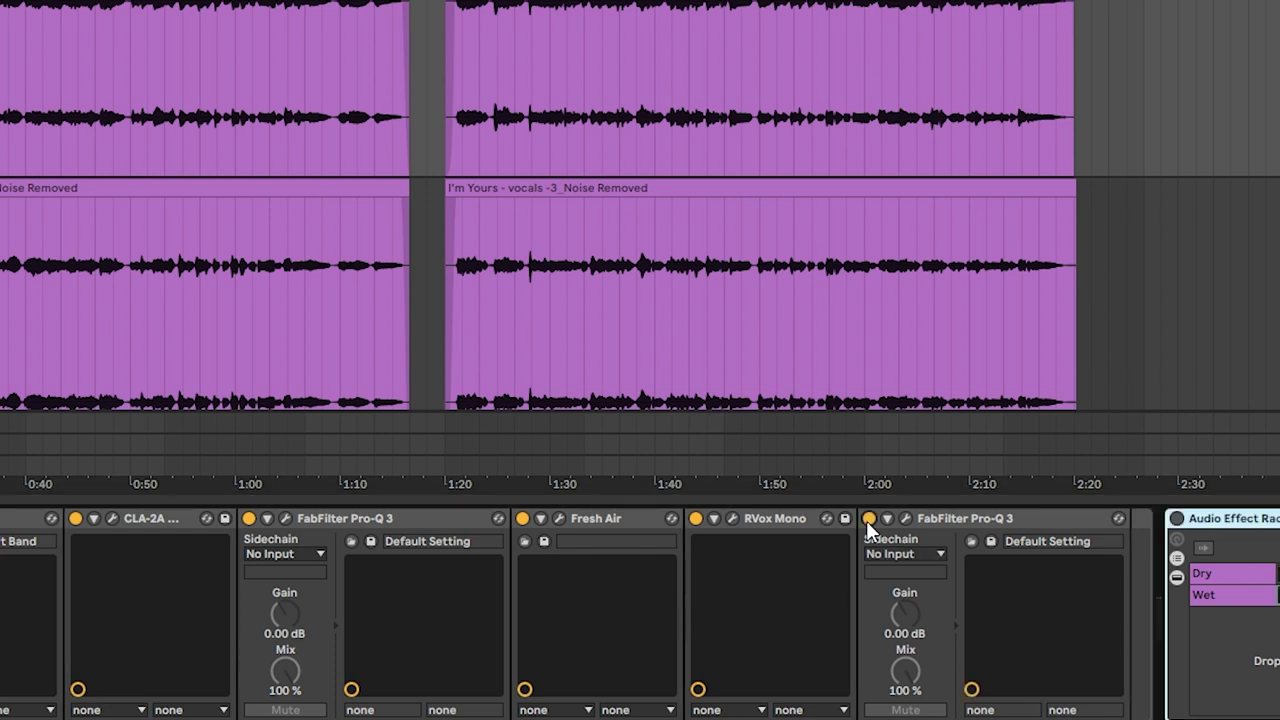
left_click(904, 518)
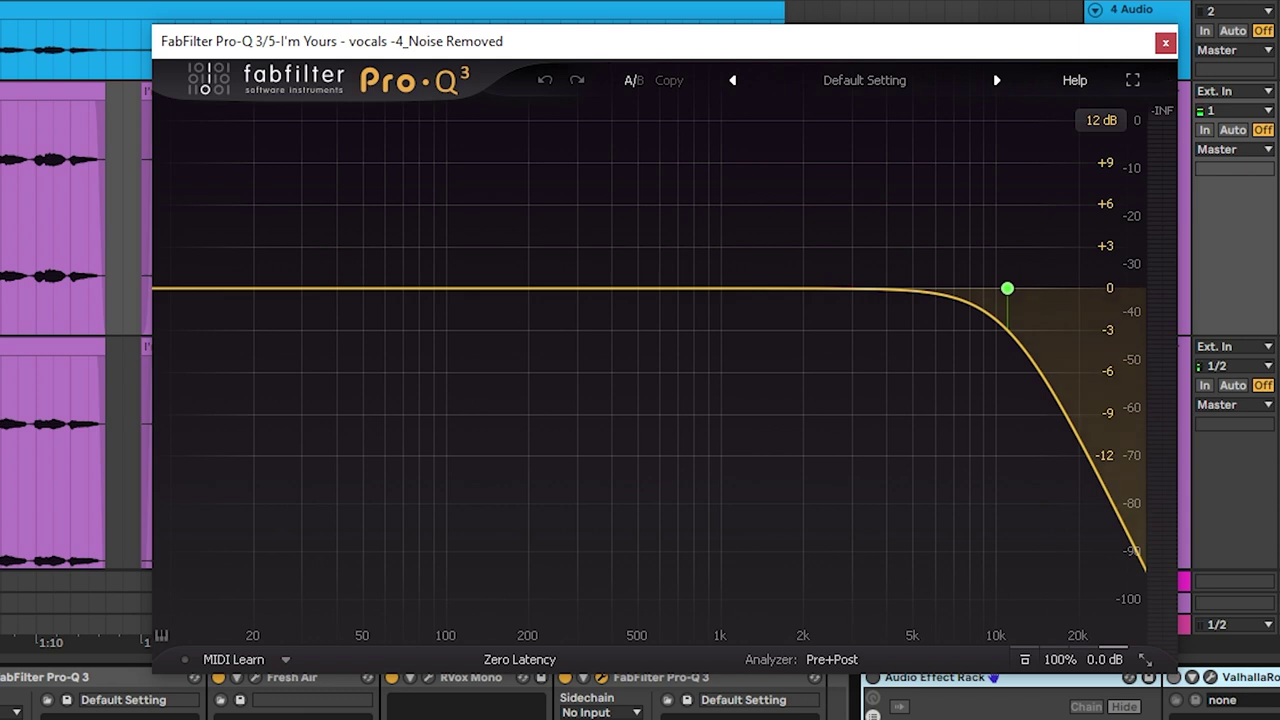
left_click(1165, 42)
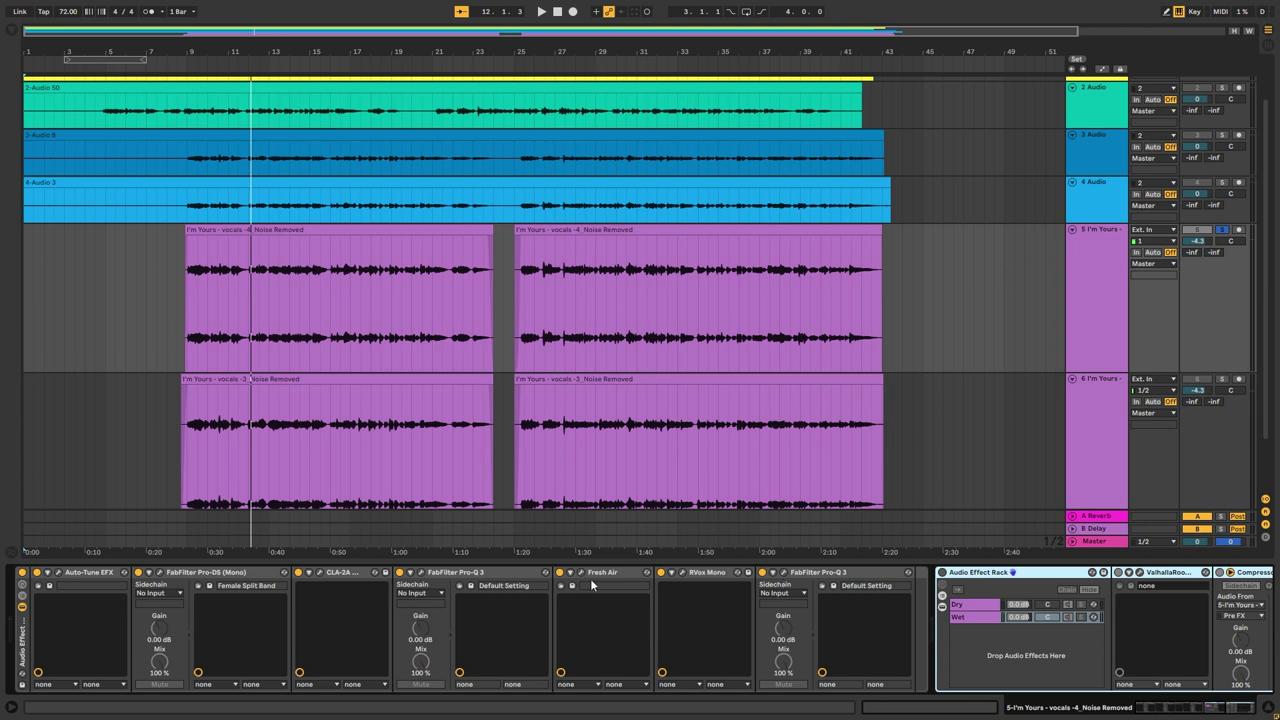
Compare the vocal with the Fresh Air device off and on twice, leaving it on
left_click(1019, 632)
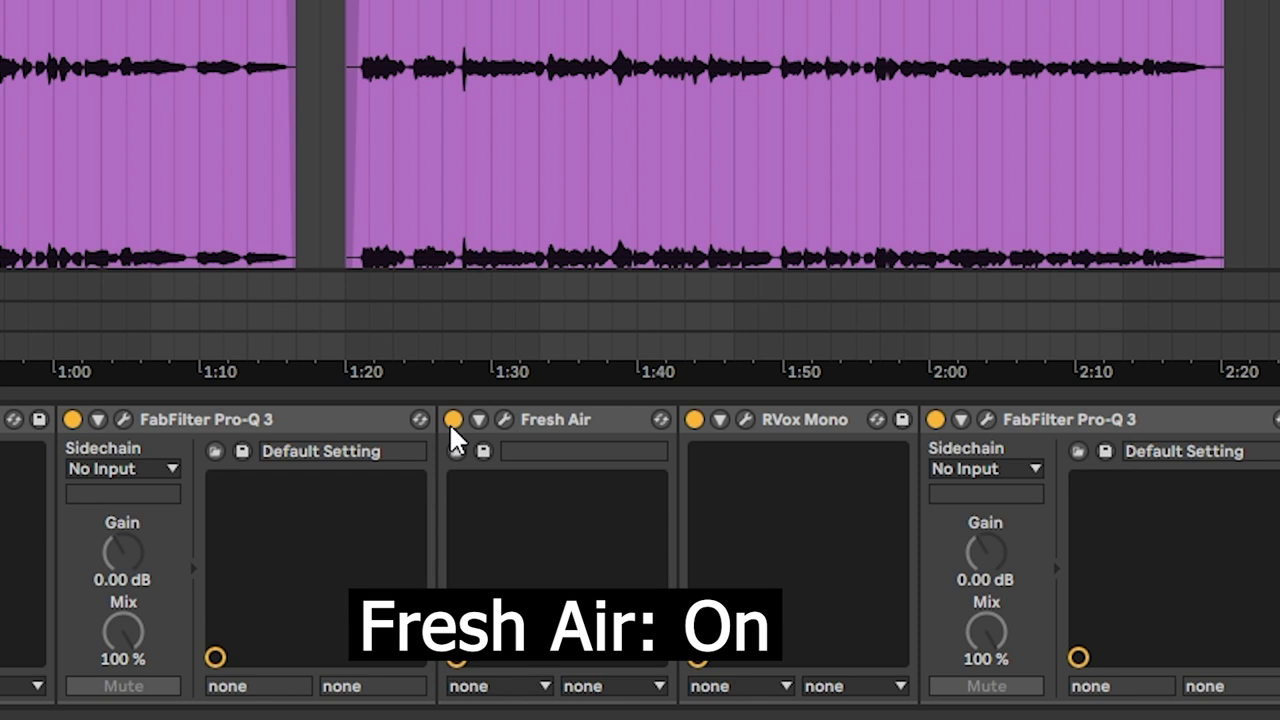
left_click(452, 421)
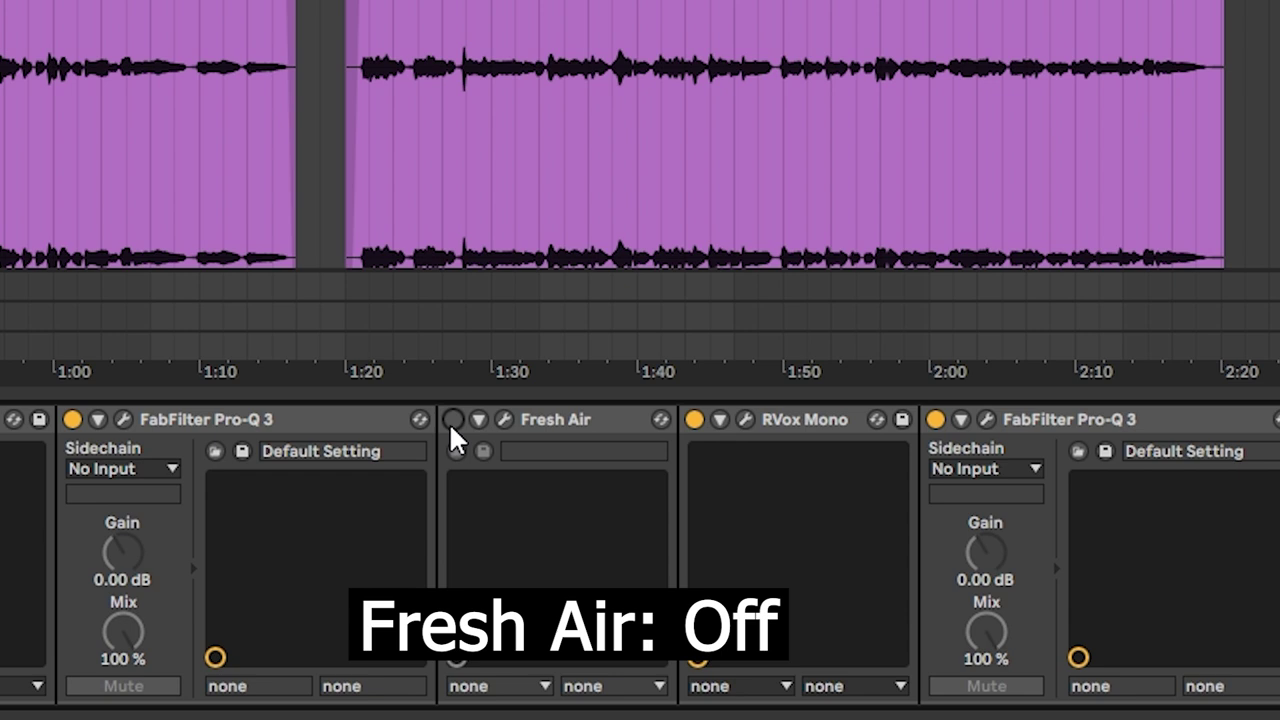
left_click(452, 421)
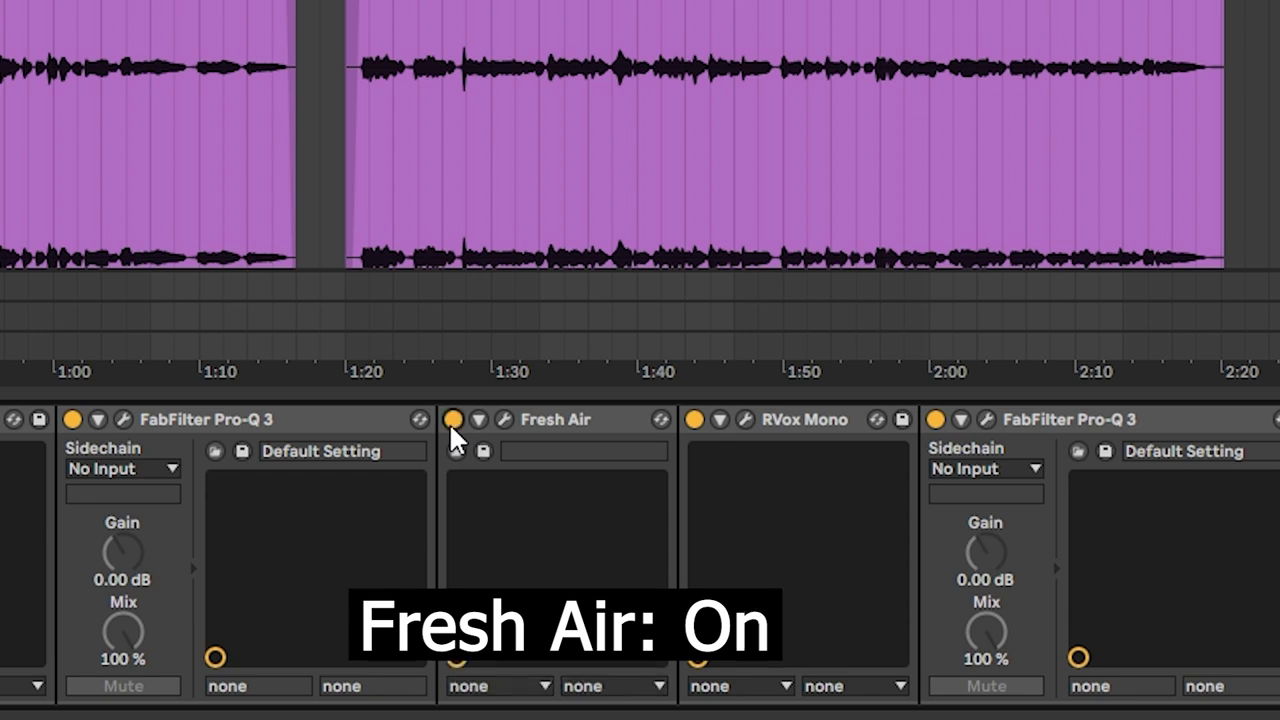
left_click(452, 421)
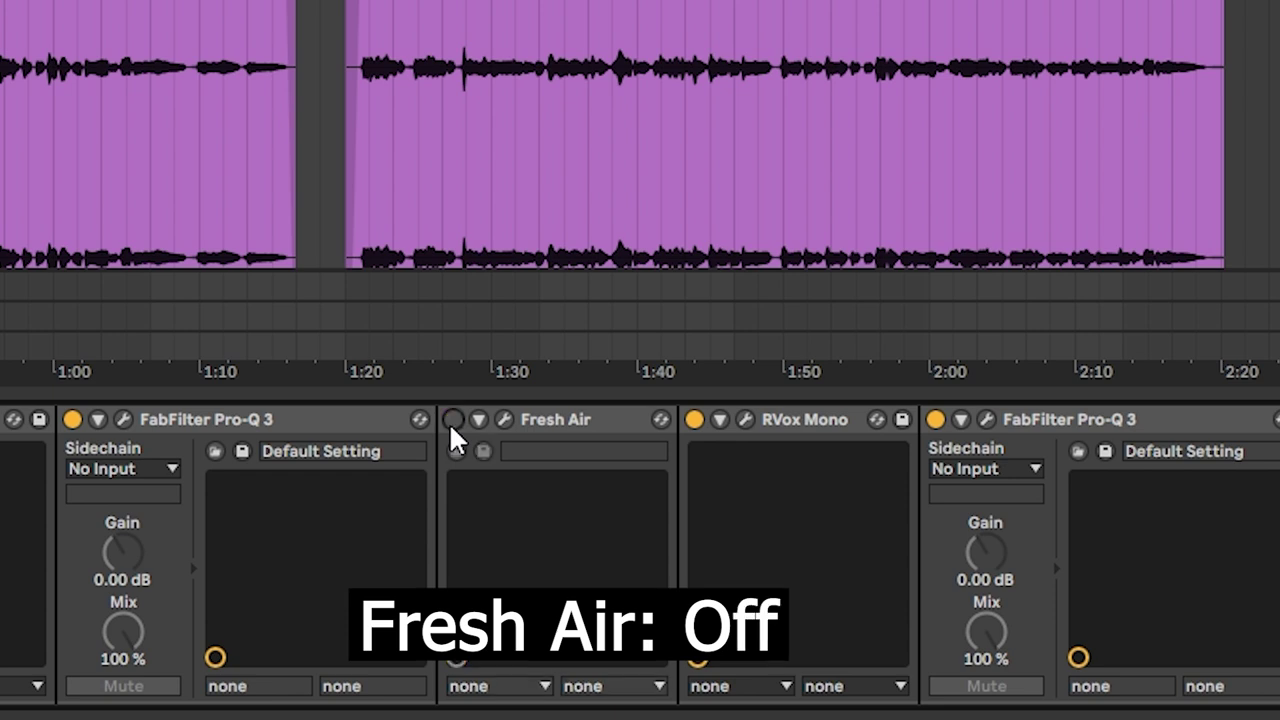
left_click(452, 421)
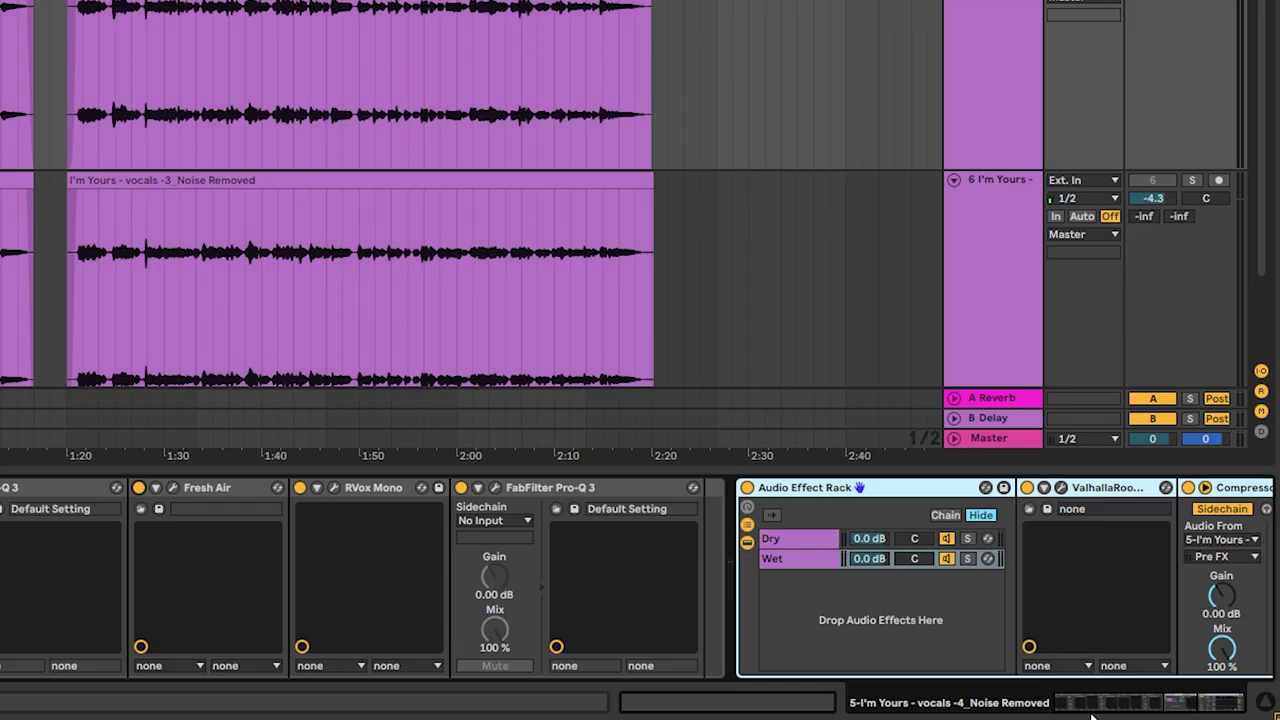
Examine the ValhallaRoom reverb settings and the Dry and Wet chains of the Audio Effect Rack, and hide the plug-in window
left_click_drag(1076, 702, 1153, 706)
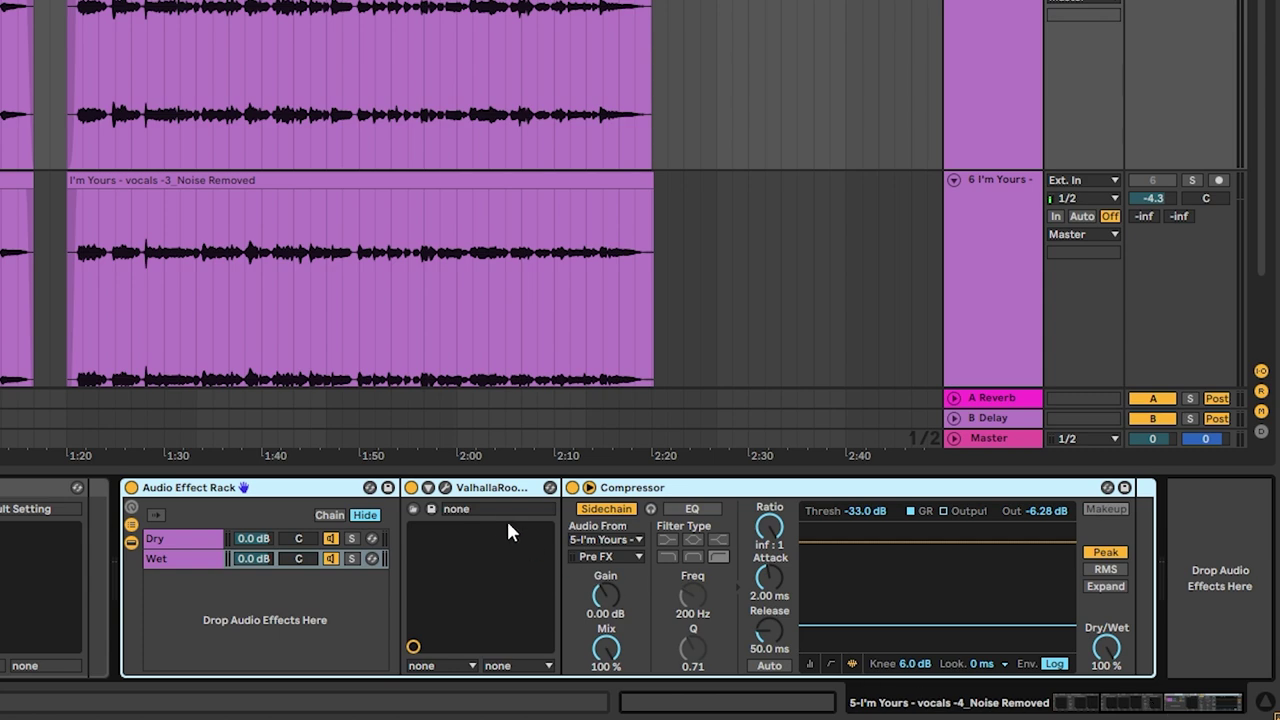
left_click(446, 490)
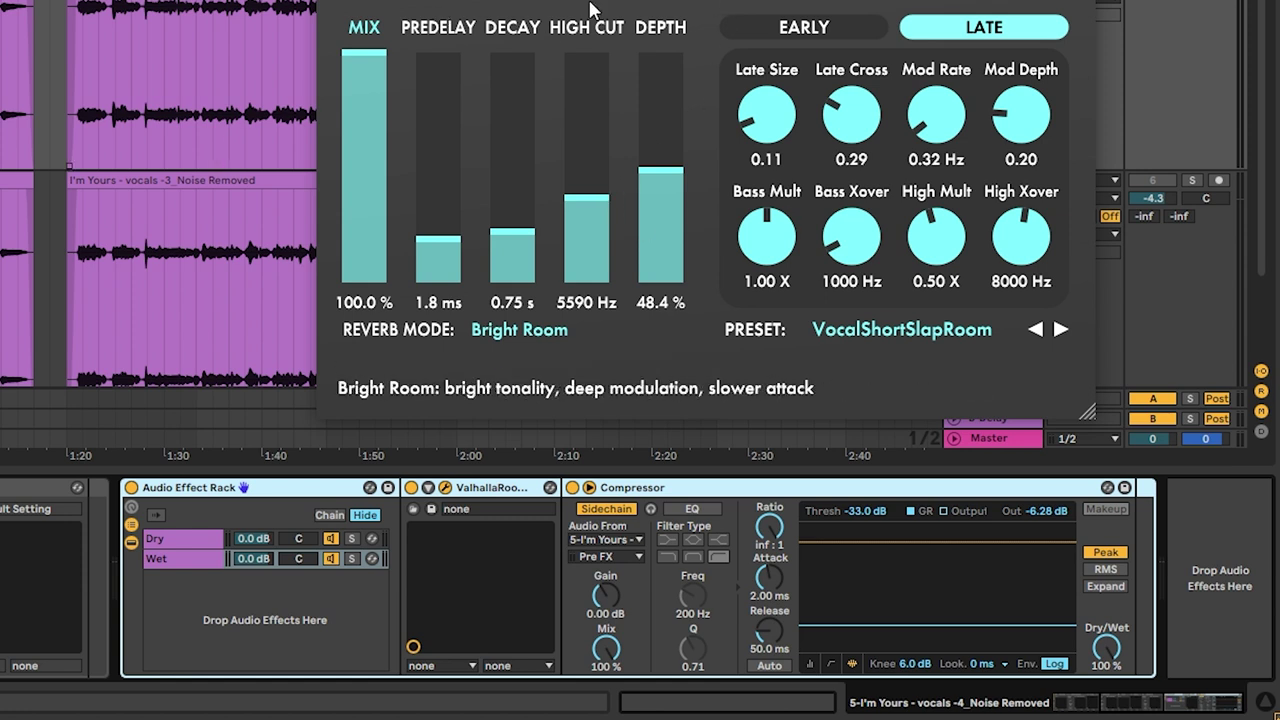
left_click(160, 540)
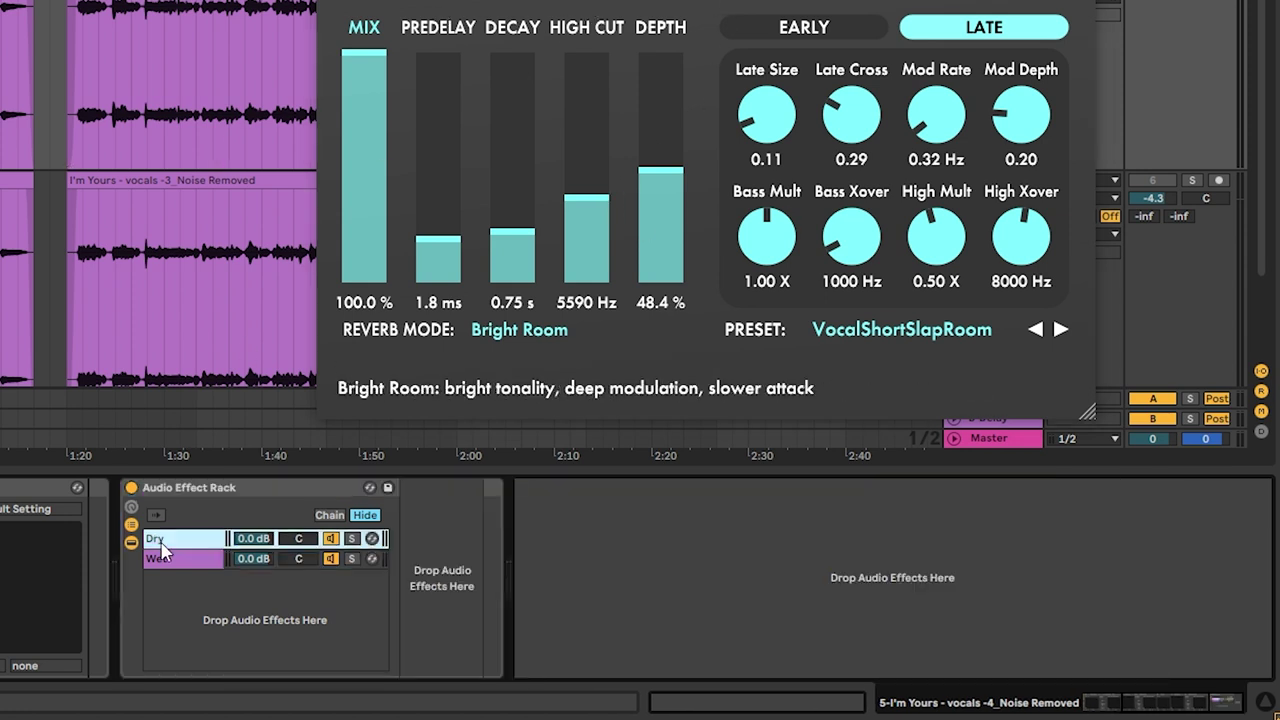
left_click(189, 560)
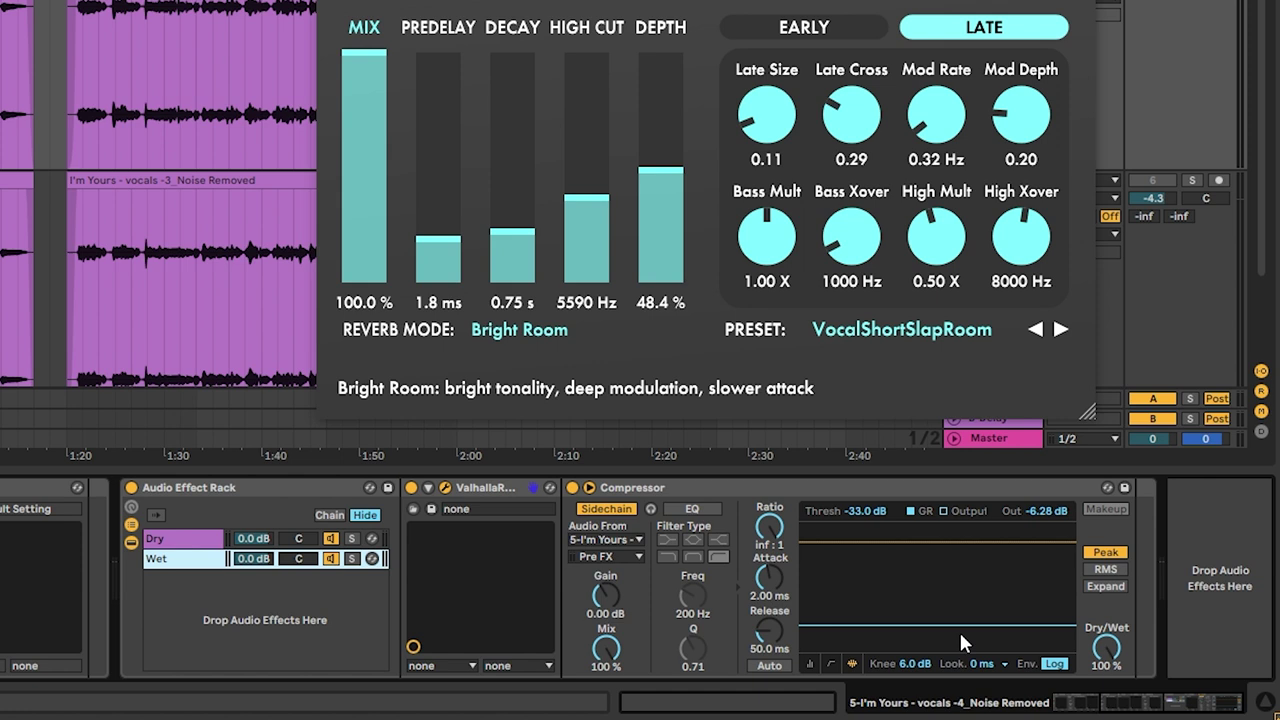
key("ctrl+alt+p")
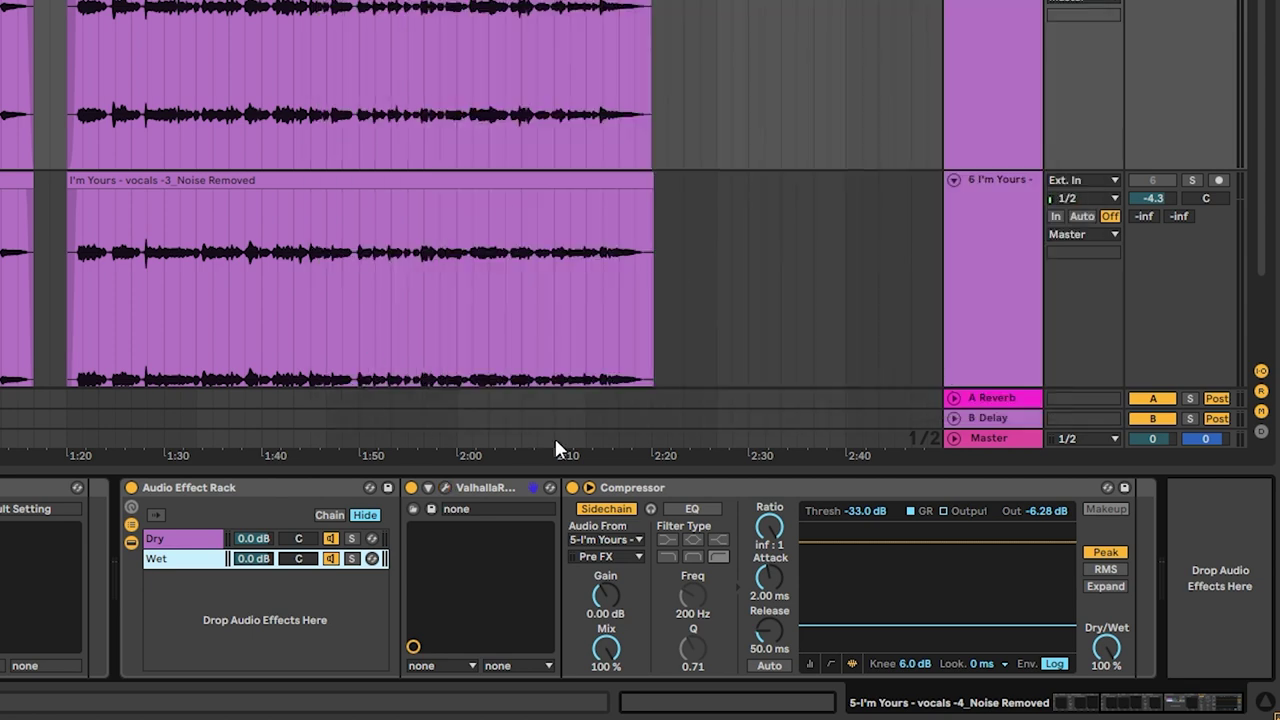
Play the mix from the start of the song and jump ahead to just before the first vocal clips
left_click_drag(1110, 706, 1030, 706)
scroll(781, 150, "up", 2)
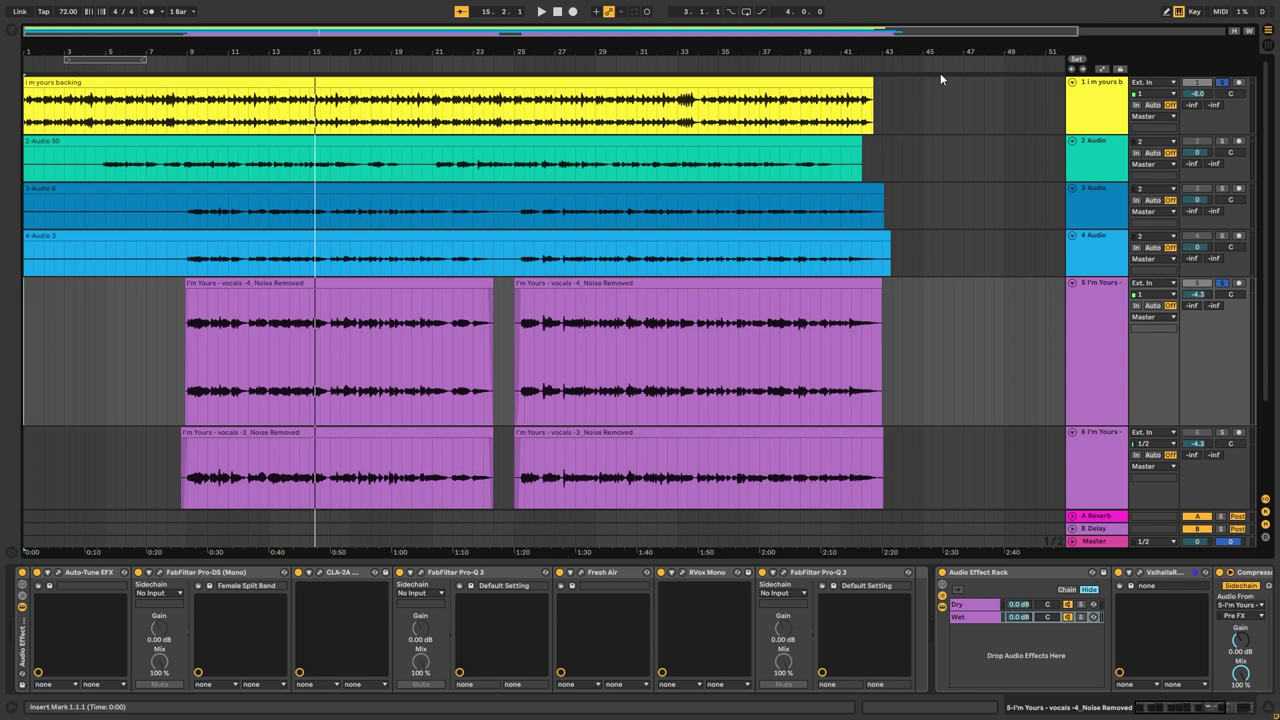
left_click(556, 13)
left_click(541, 12)
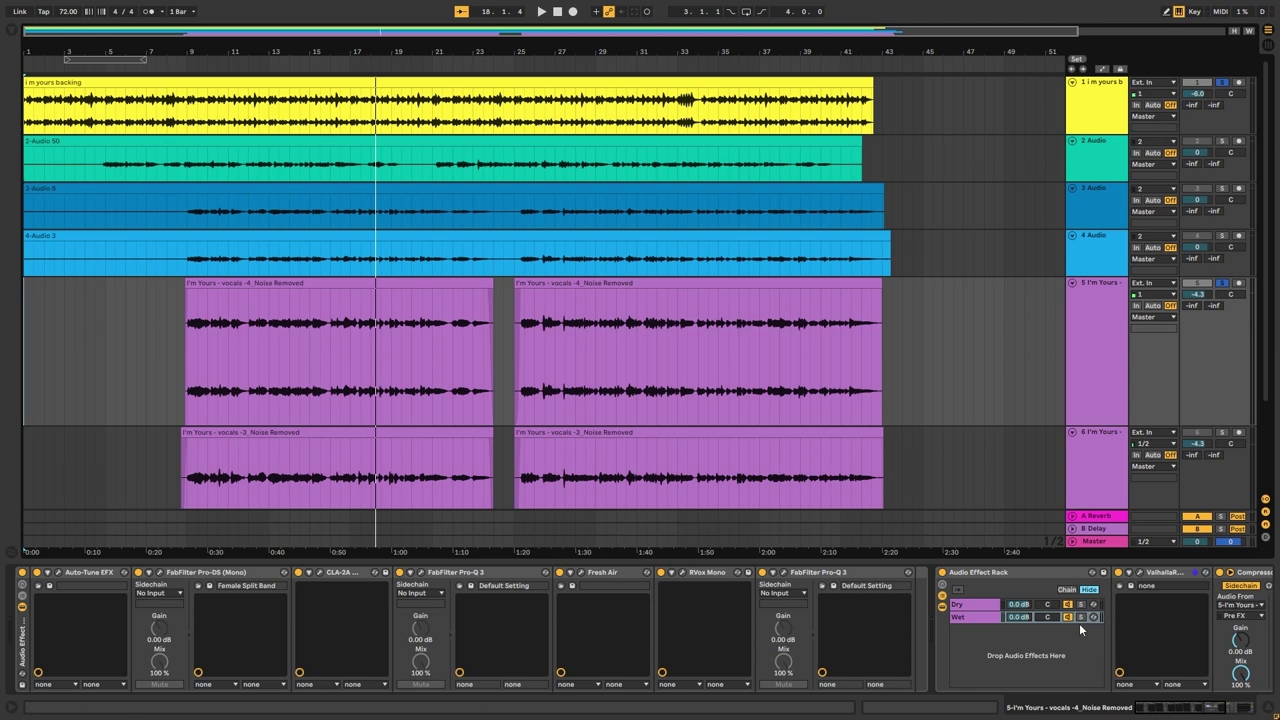
left_click(540, 12)
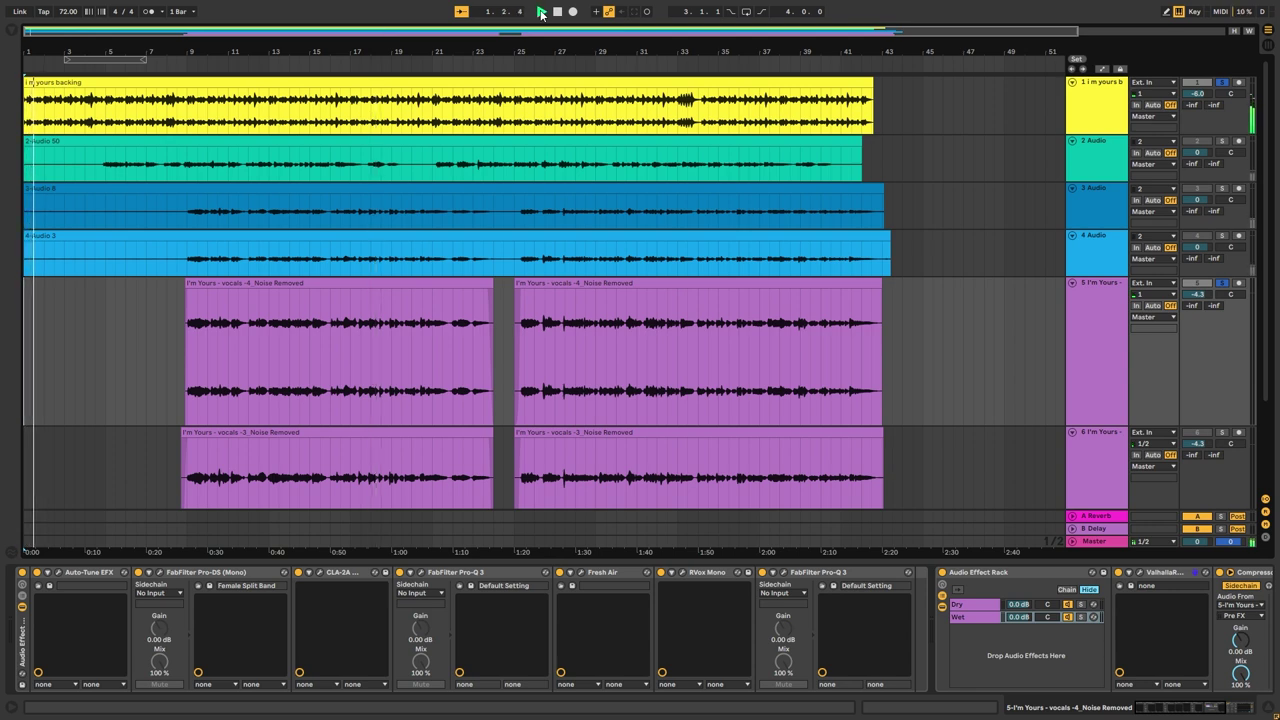
left_click(170, 63)
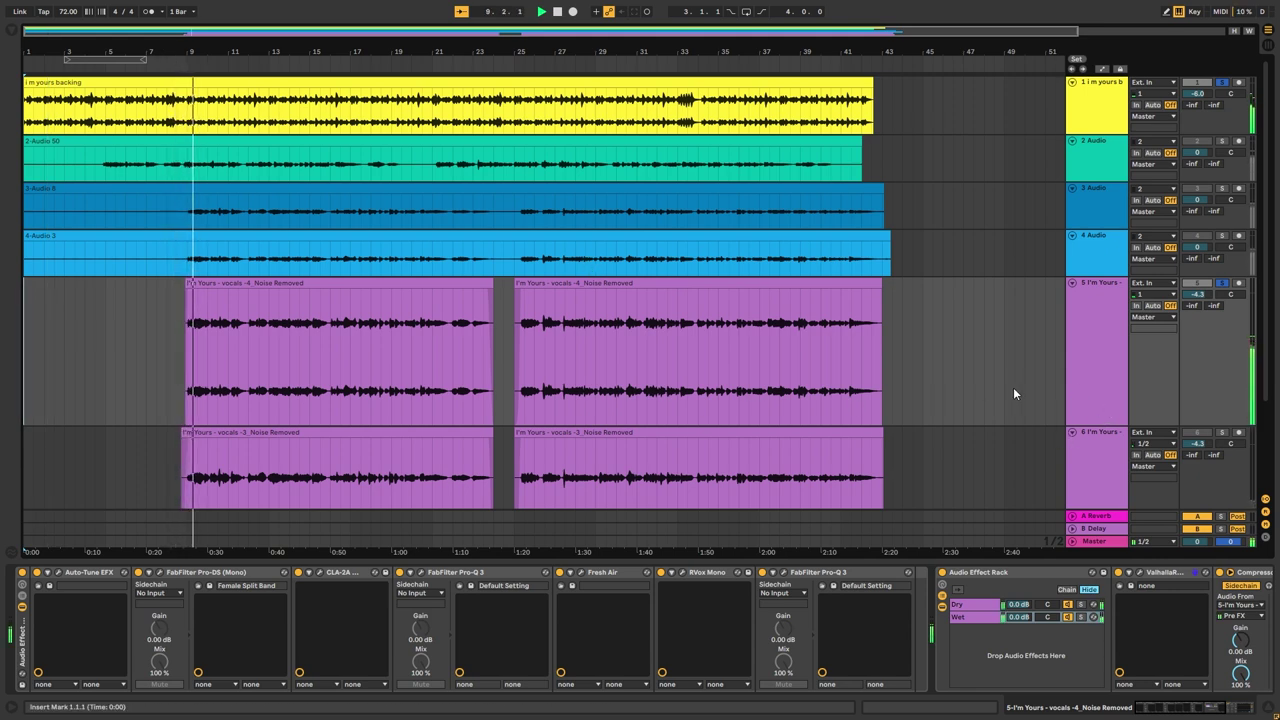
left_click(1182, 712)
left_click_drag(1182, 714, 1168, 716)
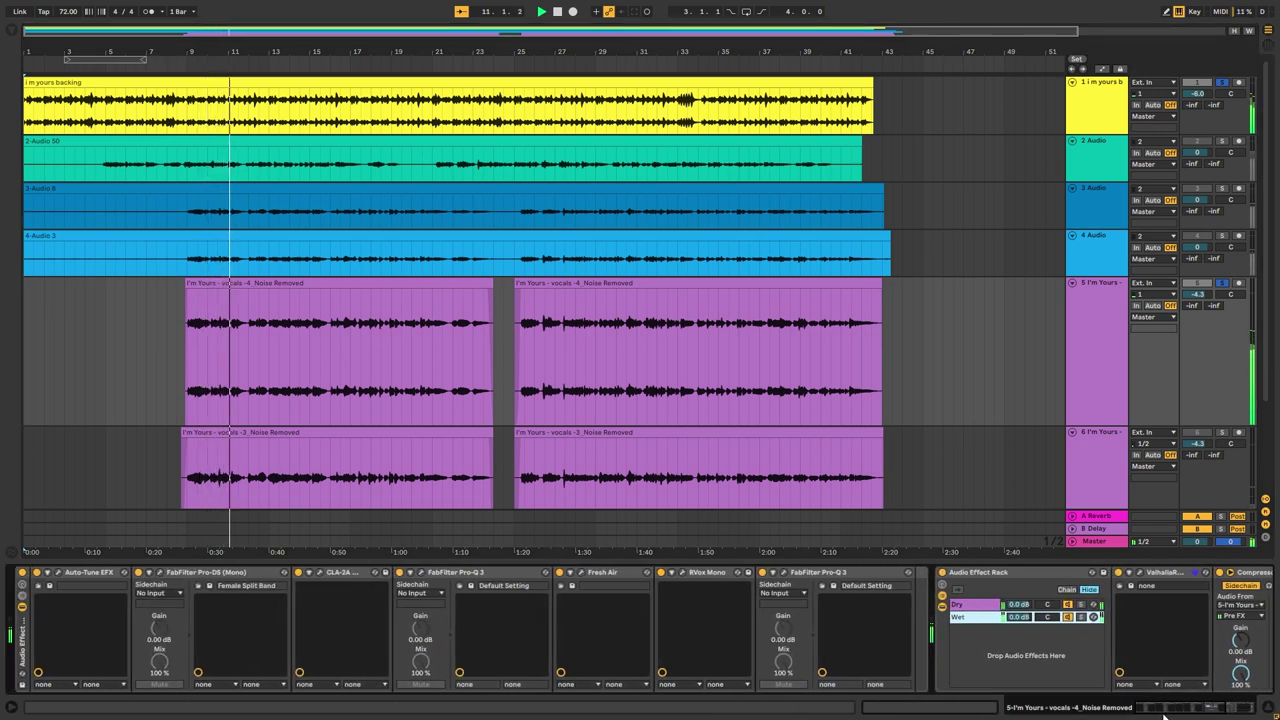
Show the Master track's effects, stop playback and examine the FabFilter Pro-C 2 window and the Pro-L 2 gain
left_click(1095, 542)
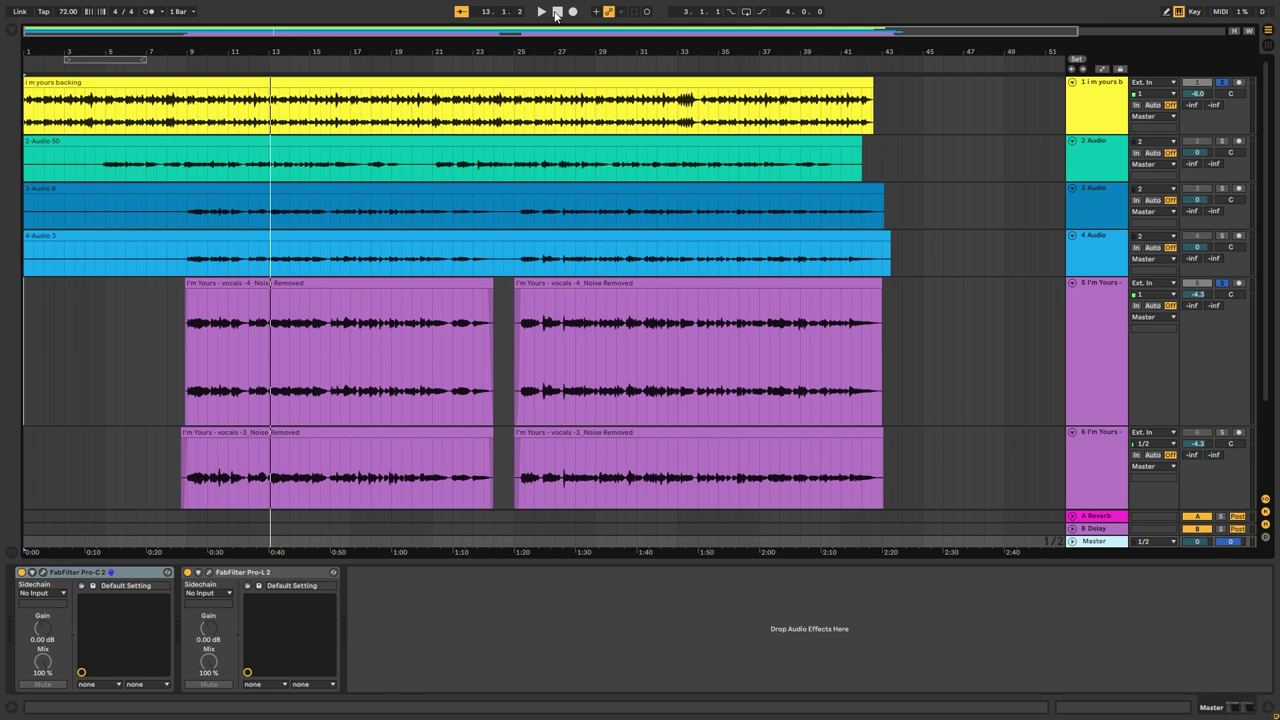
left_click(557, 12)
left_click(43, 573)
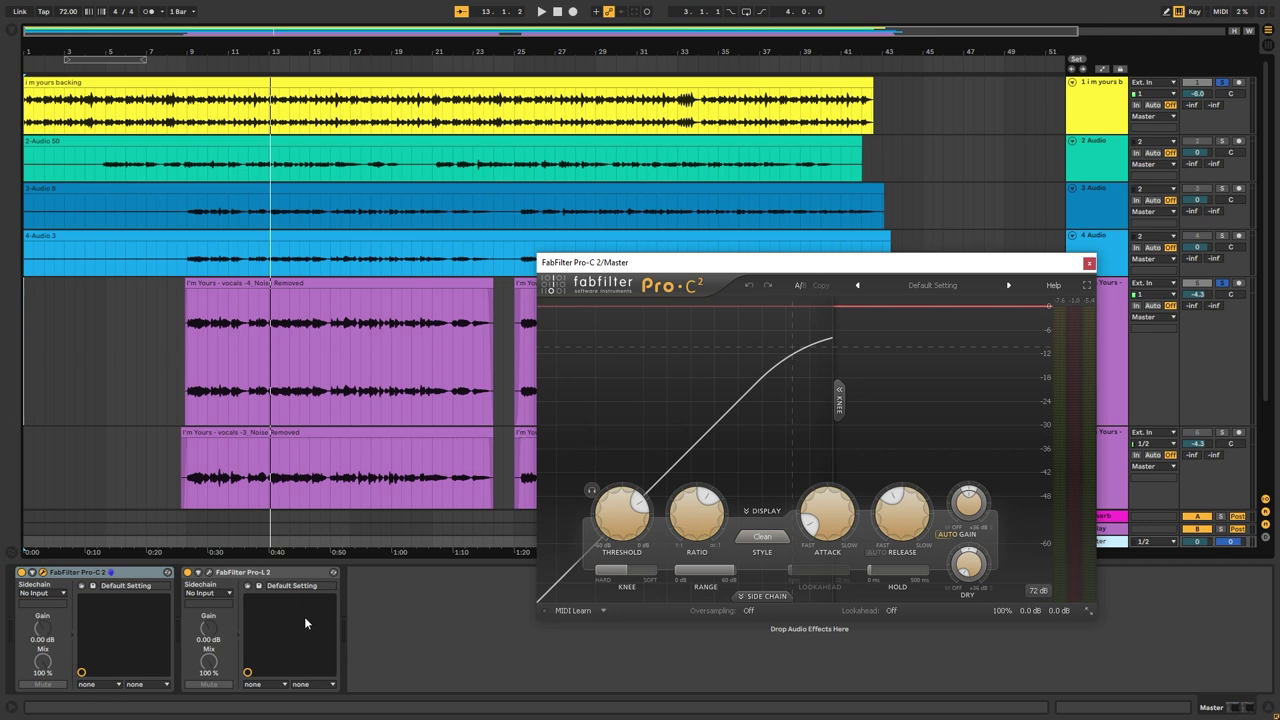
left_click(209, 573)
left_click_drag(766, 275, 671, 186)
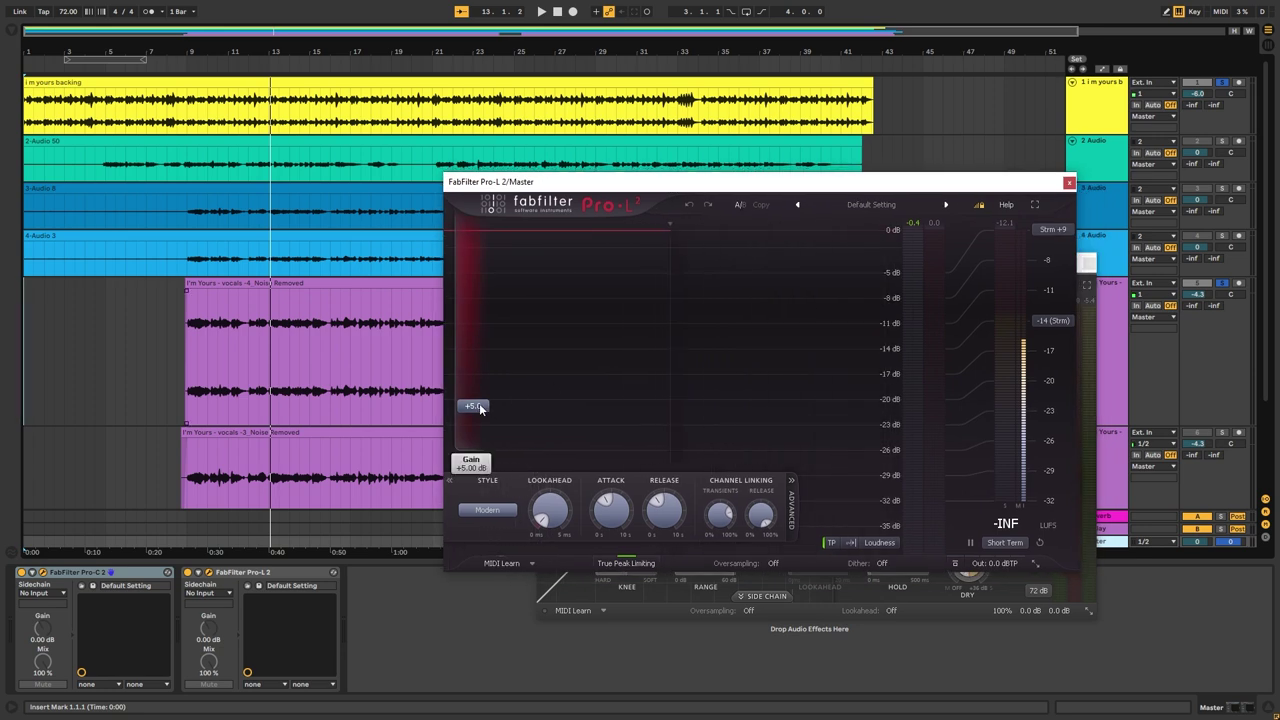
mouse_move(480, 407)
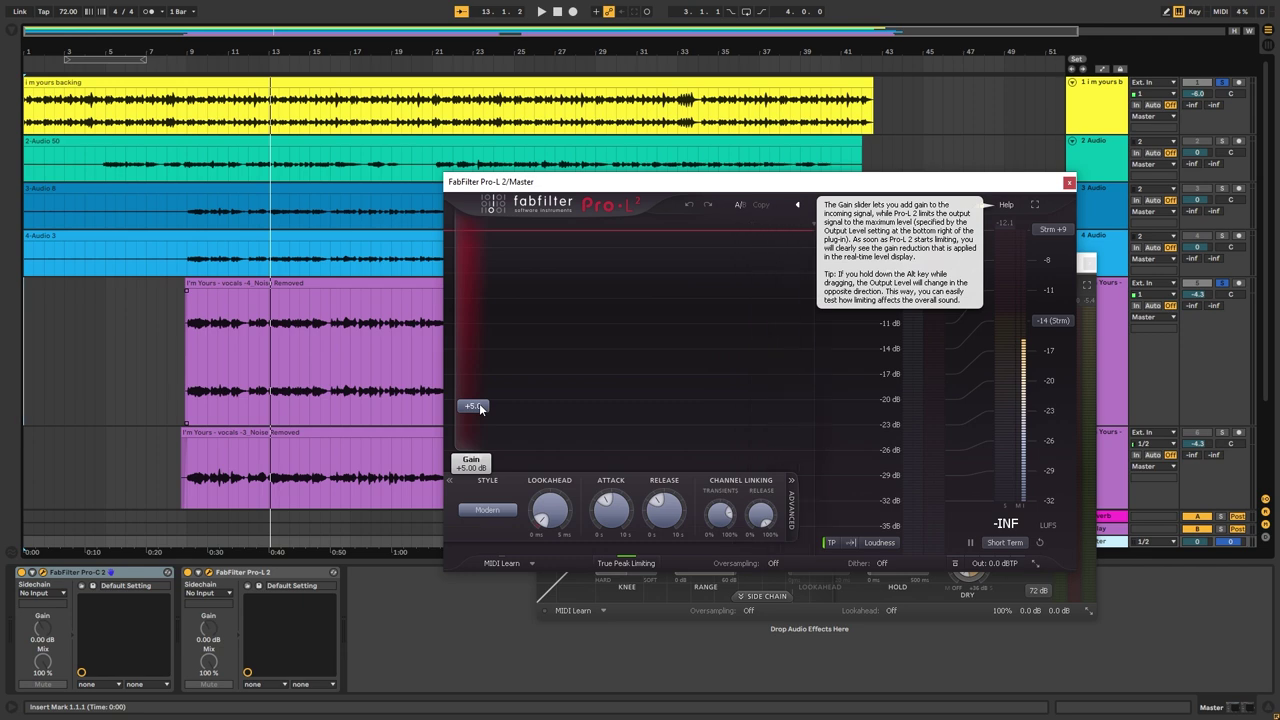
Play the mix from about bar 9 with the Master's Pro-L 2 off and on, leaving it on, and stop playback
left_click(188, 66)
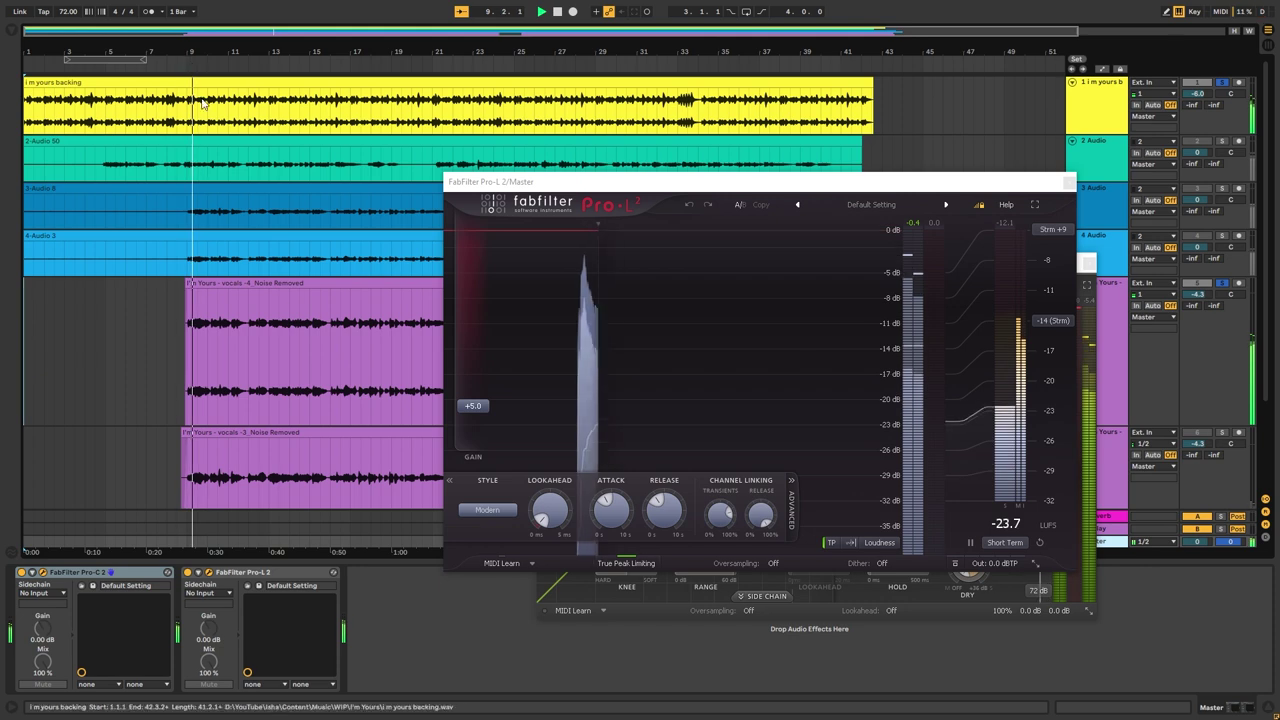
left_click(188, 574)
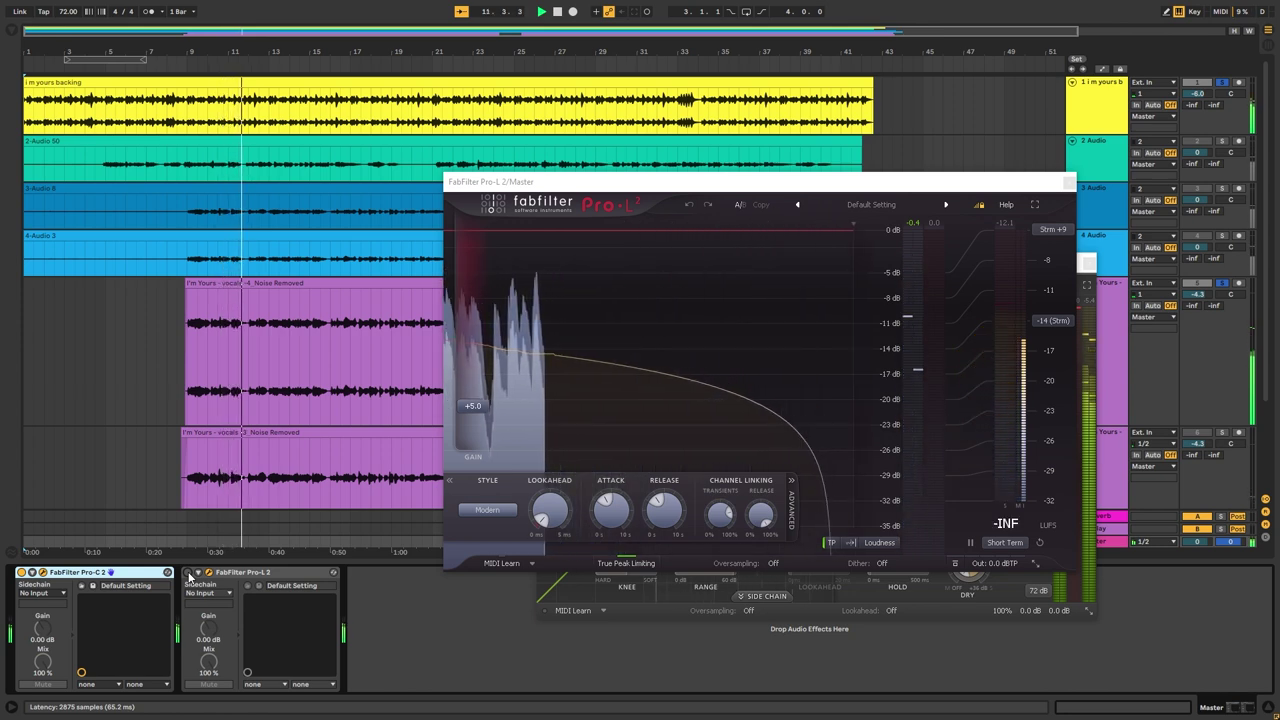
left_click(188, 574)
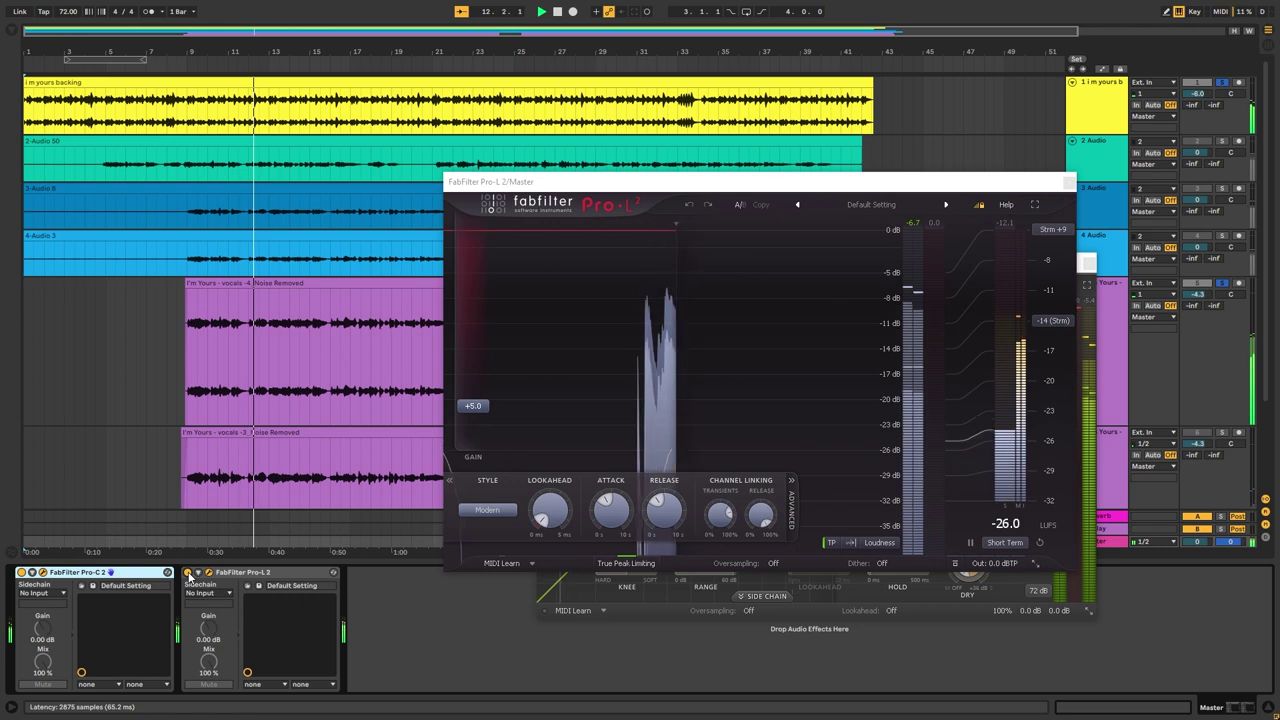
left_click(557, 11)
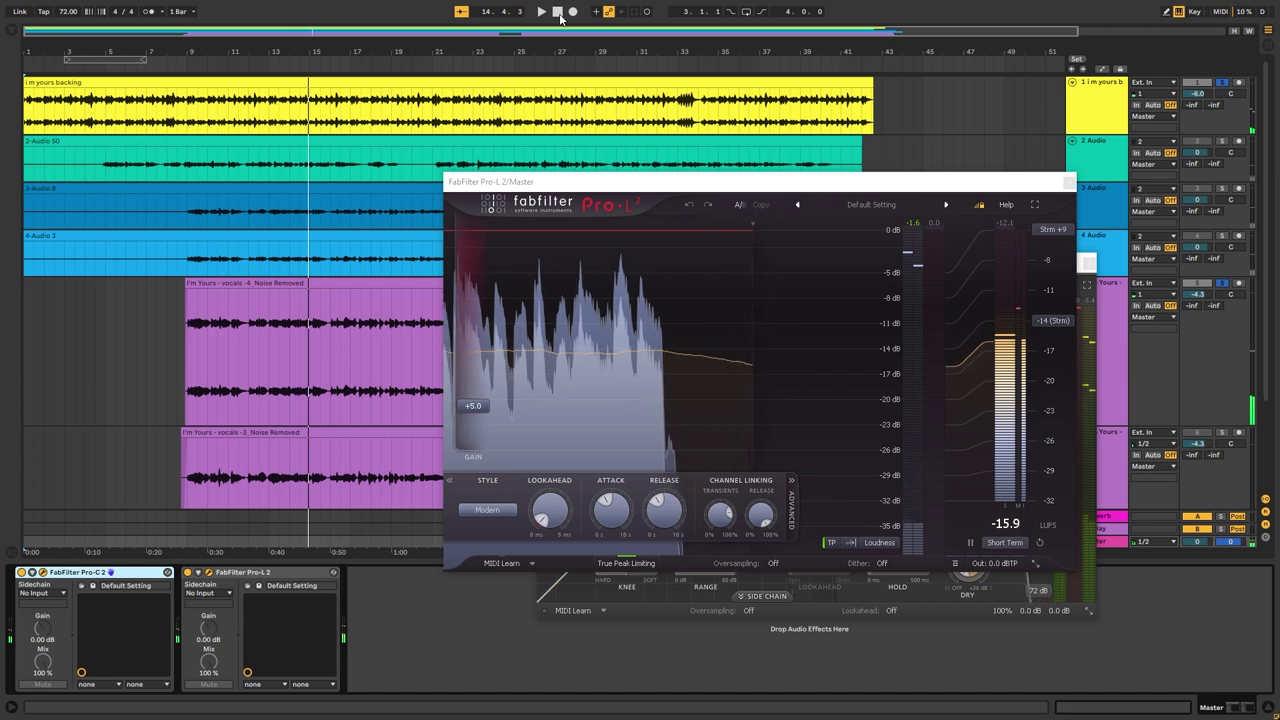